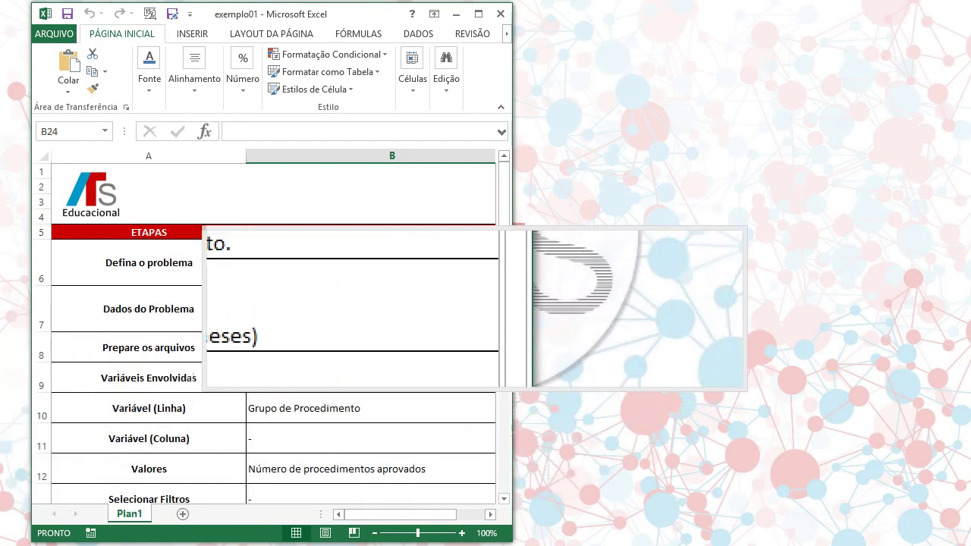
Step: Review the remaining rows of the exemplo01 plan and switch to TabWin, launching it from the cursotabwin folder on the desktop
{"action": "left_click_drag", "start_coordinate": [503, 307], "coordinate": [503, 421]}
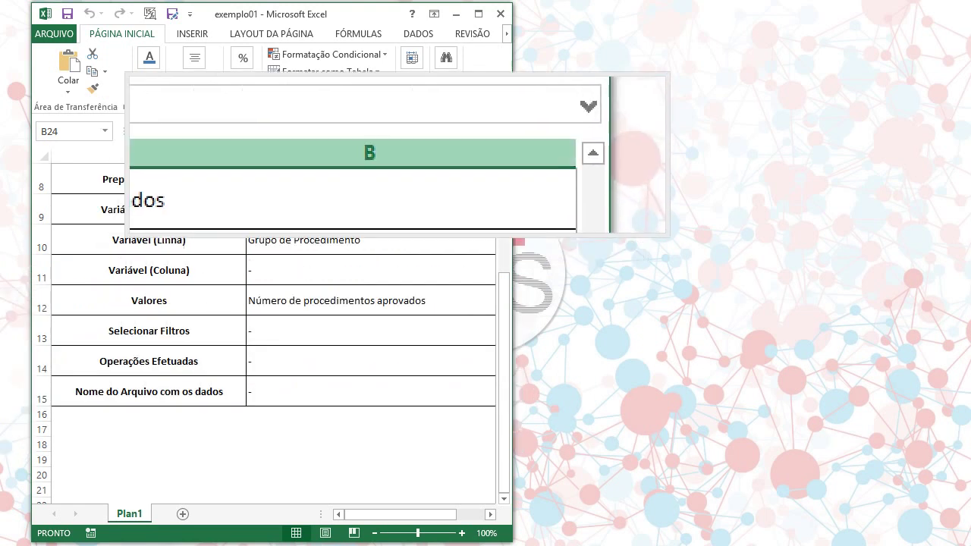
{"action": "left_click", "coordinate": [447, 10]}
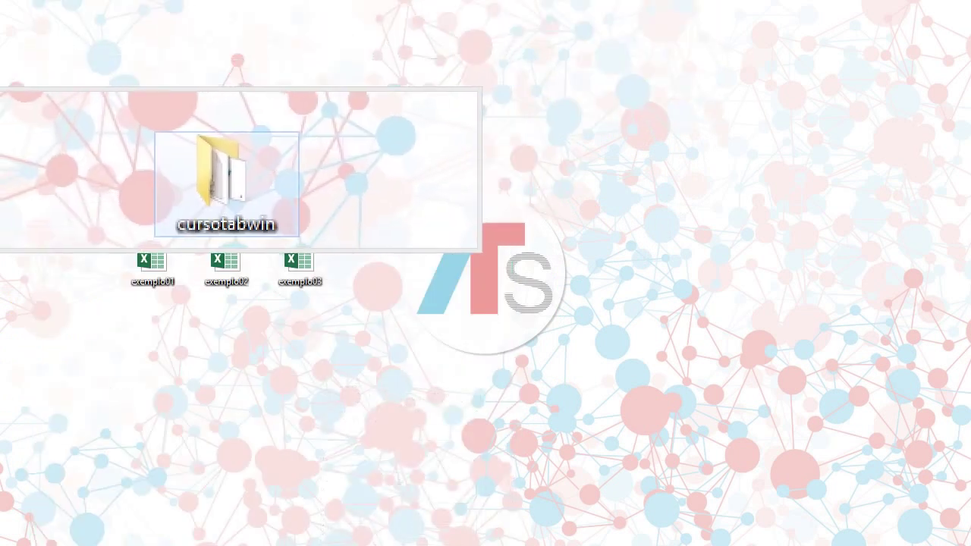
{"action": "double_click", "coordinate": [227, 173]}
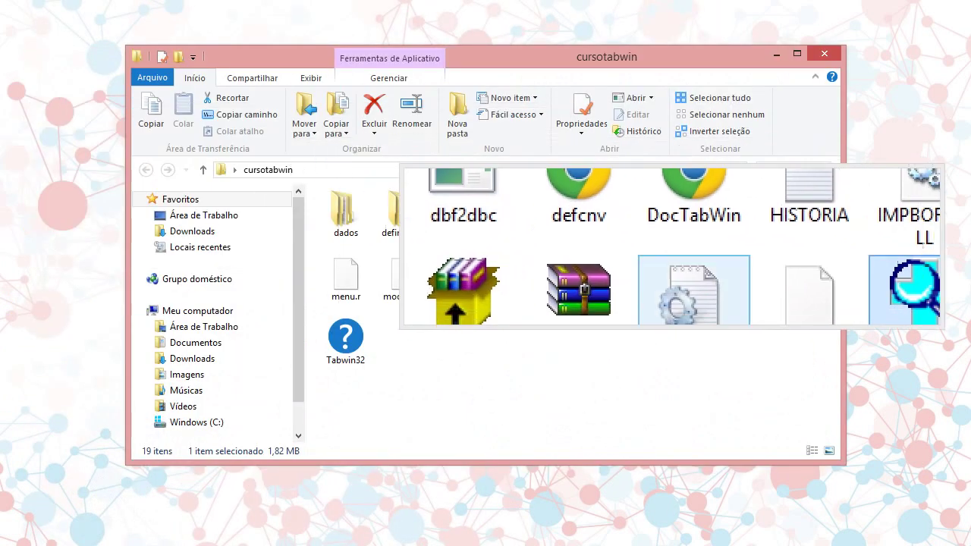
{"action": "key", "text": "Return"}
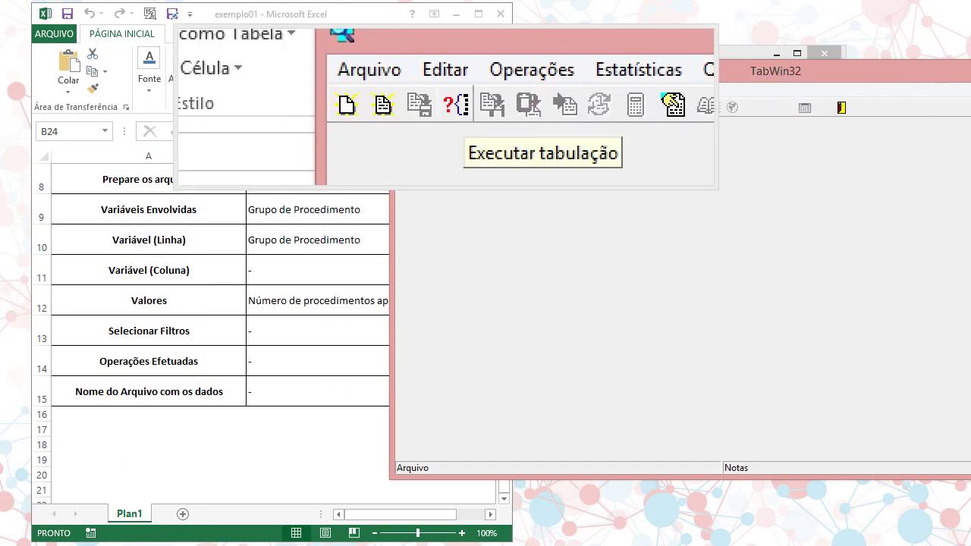
Step: Start a new tabulation and browse to the definicoes folder inside cursotabwin
{"action": "left_click", "coordinate": [416, 89]}
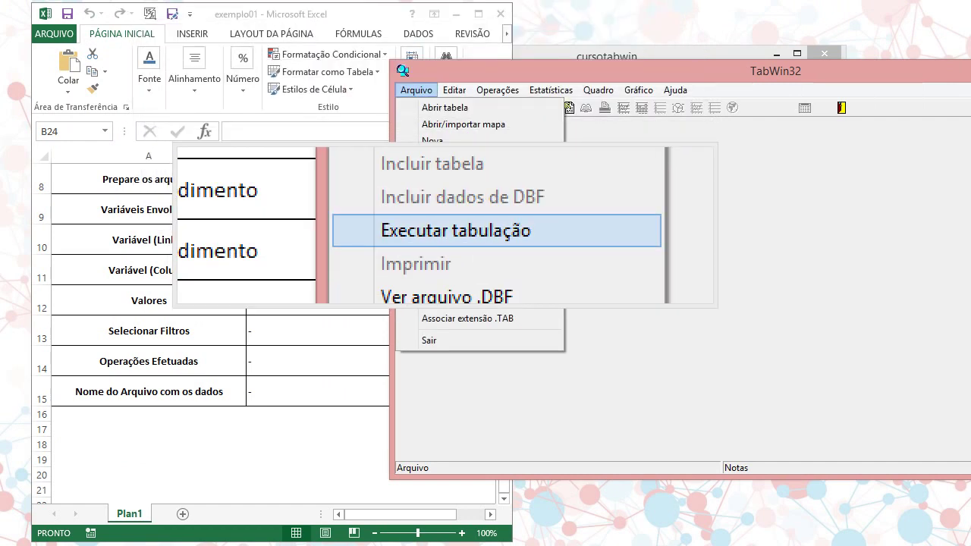
{"action": "key", "text": "Return"}
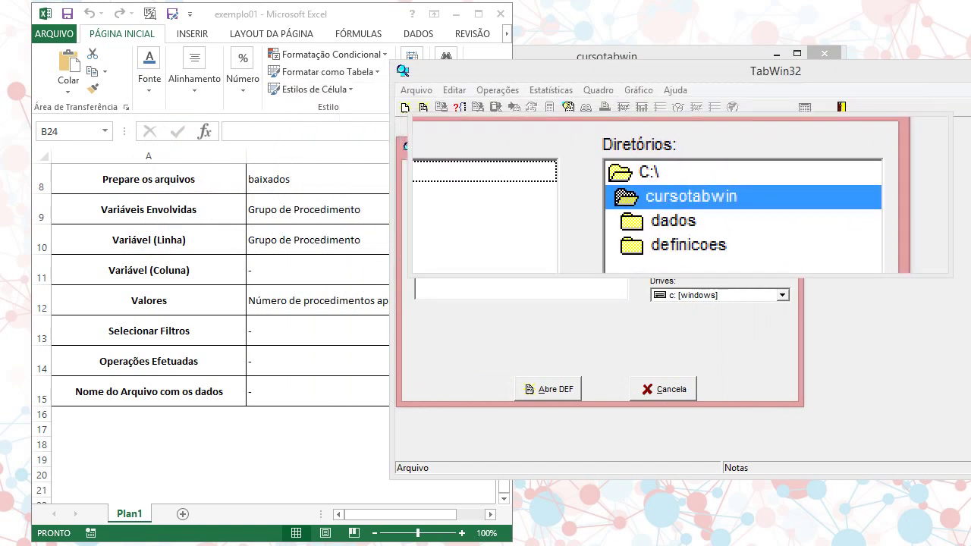
{"action": "key", "text": "Down"}
{"action": "key", "text": "Down"}
{"action": "key", "text": "Return"}
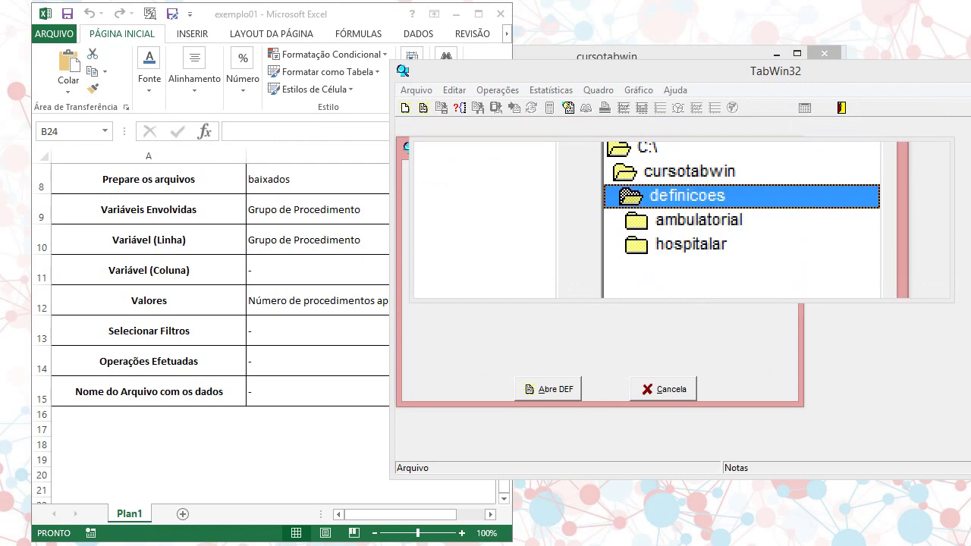
Step: Check the required database in exemplo01 and open the Produção_2008.DEF definition file from the ambulatorial folder
{"action": "left_click", "coordinate": [264, 264]}
{"action": "scroll", "coordinate": [265, 264], "scroll_direction": "up", "scroll_amount": 1}
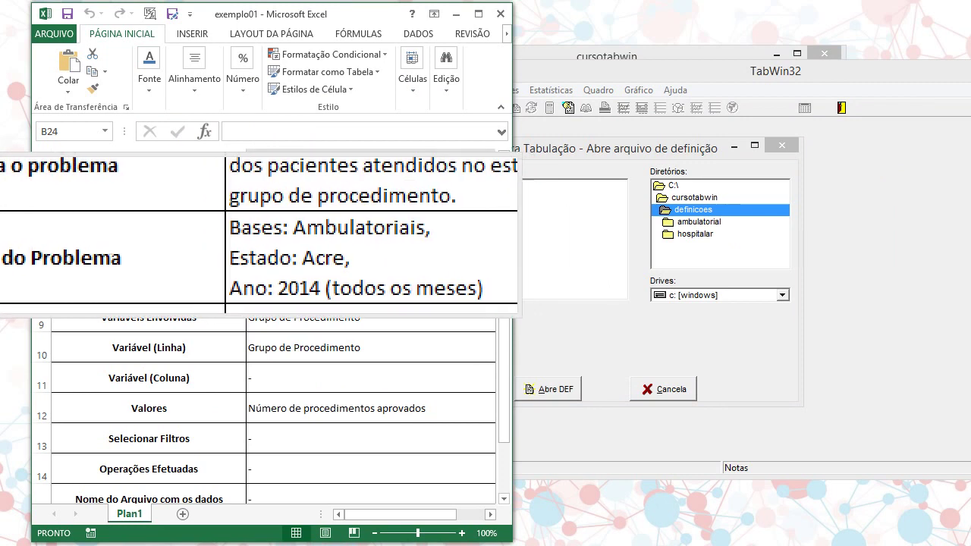
{"action": "left_click", "coordinate": [637, 220]}
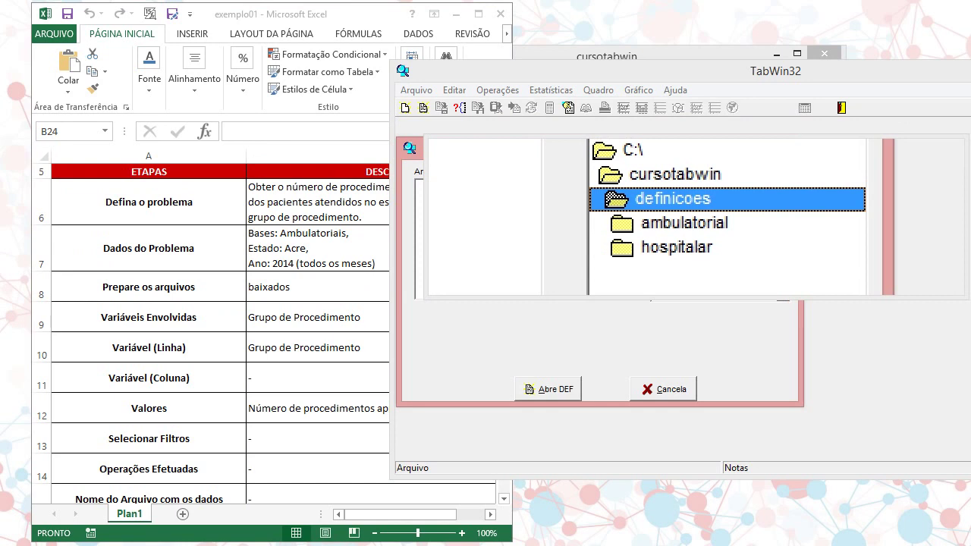
{"action": "left_click", "coordinate": [667, 223]}
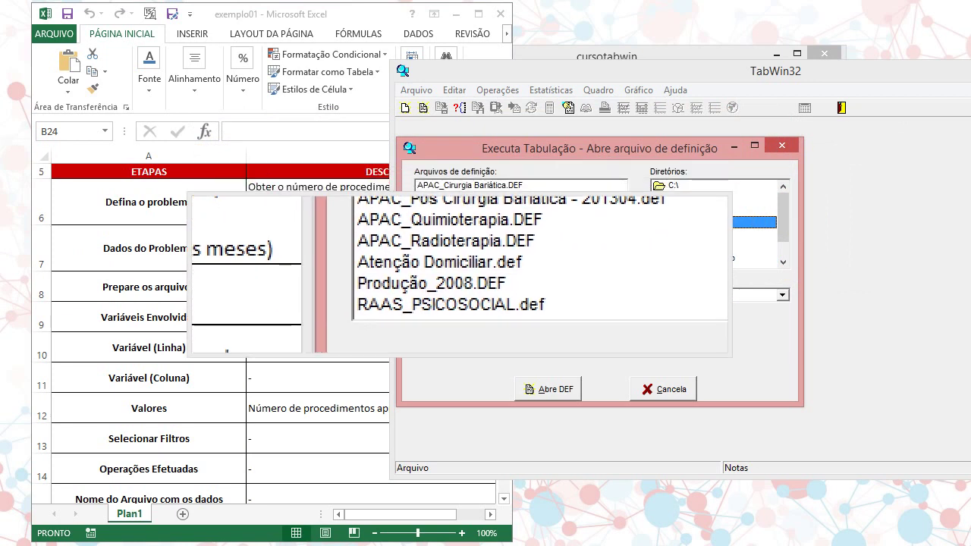
{"action": "left_click", "coordinate": [397, 277]}
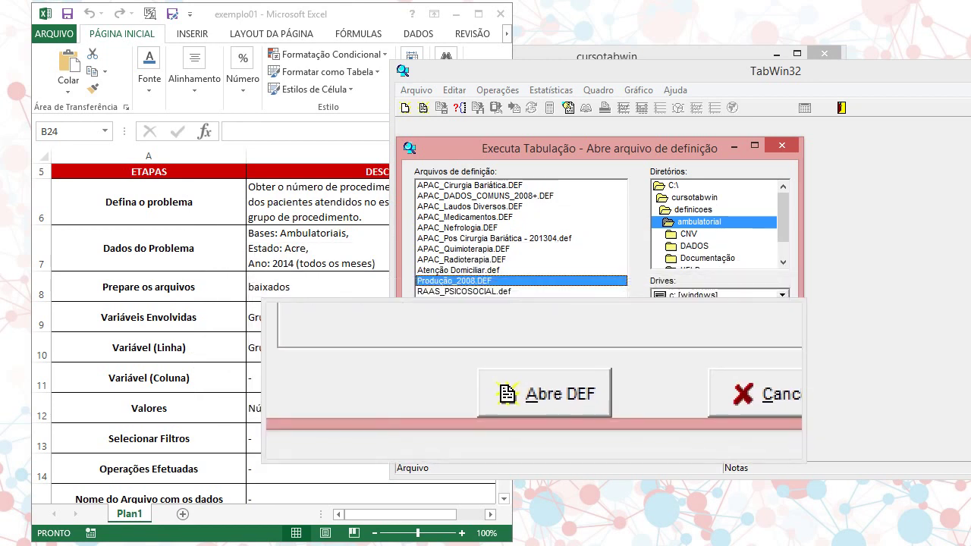
{"action": "left_click", "coordinate": [537, 384]}
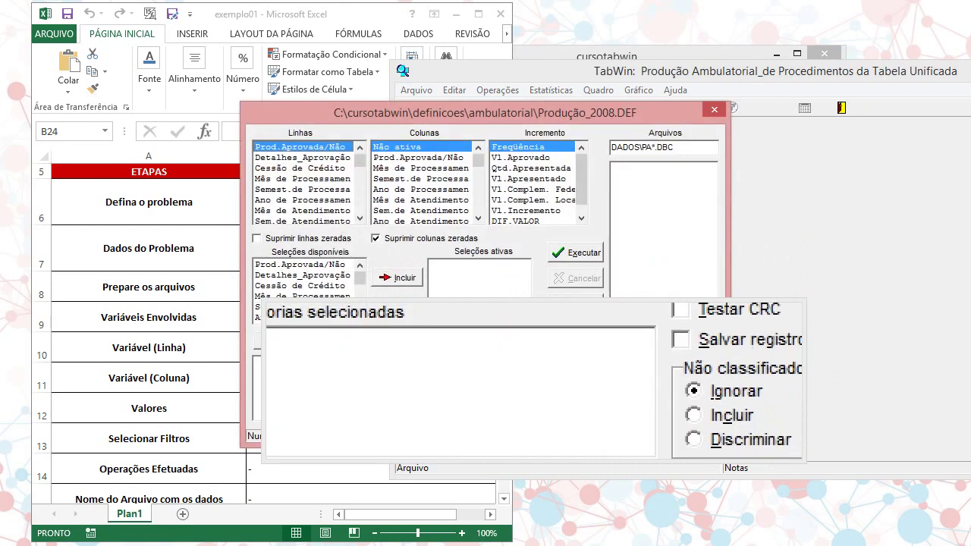
Step: Move the tabulation window clear of the plan and set the row variable to Grupo proc. [2008+ by searching for "grupo"
{"action": "left_click_drag", "start_coordinate": [512, 112], "coordinate": [699, 106]}
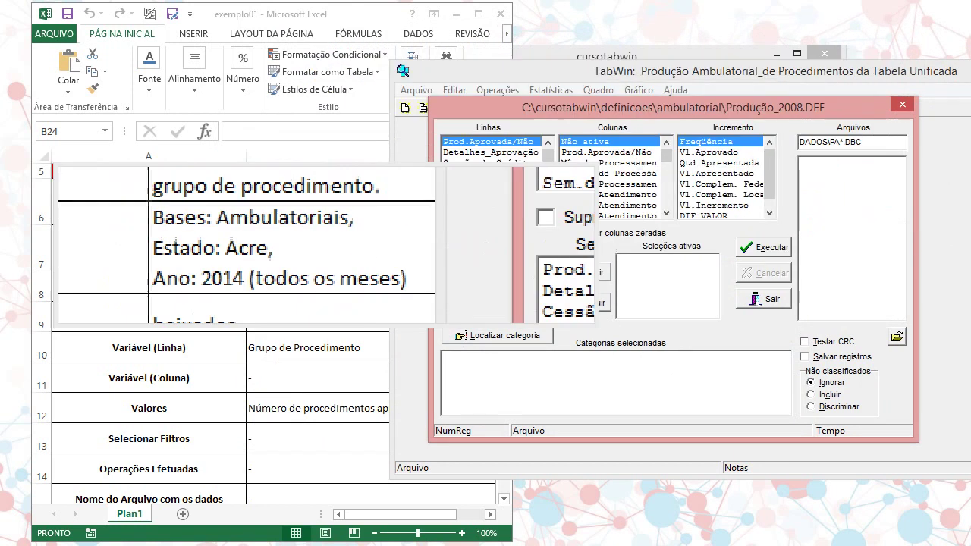
{"action": "key", "text": "alt+Tab"}
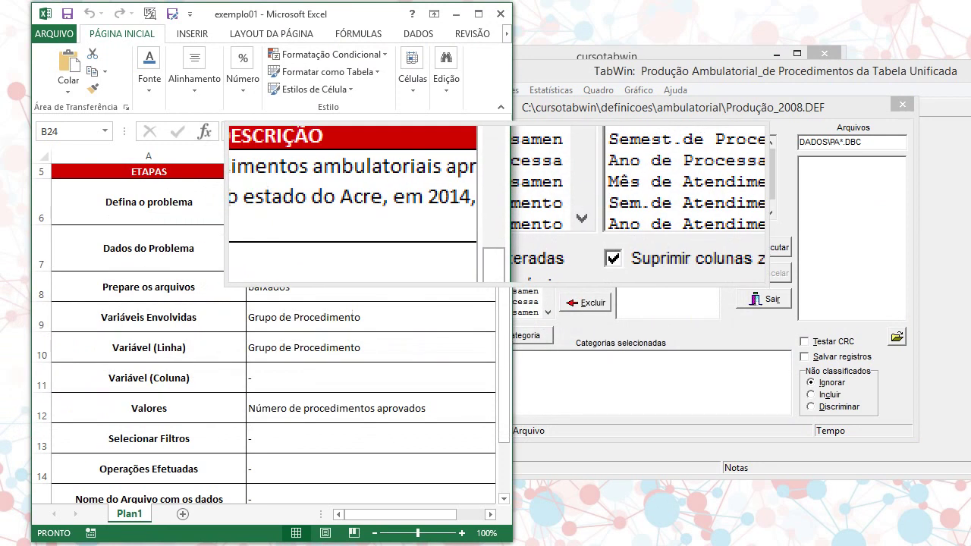
{"action": "left_click", "coordinate": [519, 195]}
{"action": "left_click", "coordinate": [487, 140]}
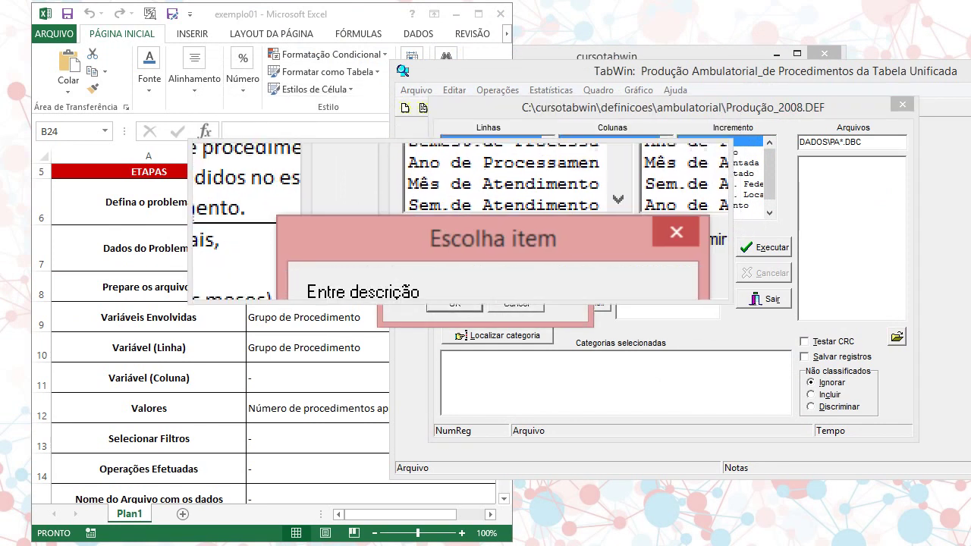
{"action": "left_click_drag", "start_coordinate": [468, 229], "coordinate": [456, 199]}
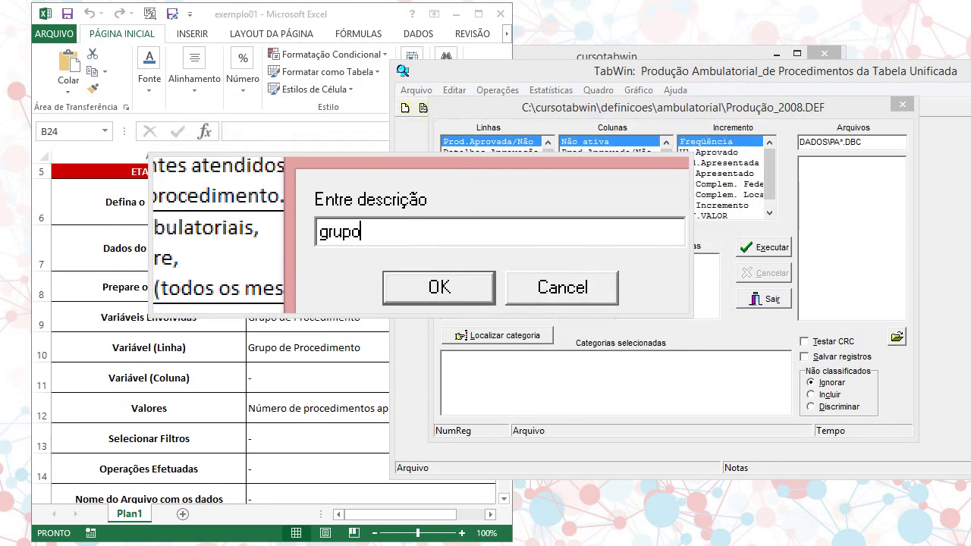
{"action": "key", "text": "Return"}
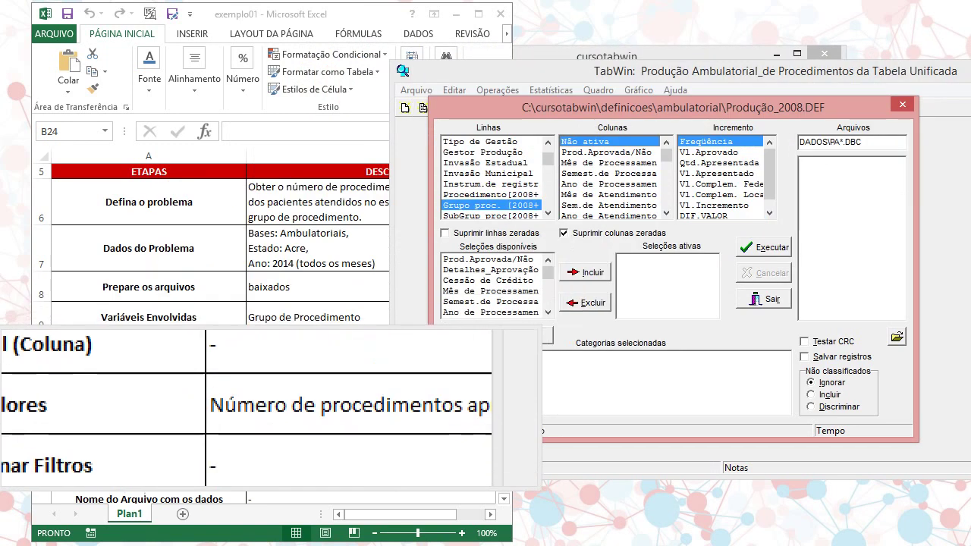
Step: Check the required values in exemplo01 and set the data file directory to C:\cursotabwin\dados\ambulatorial
{"action": "key", "text": "alt+Tab"}
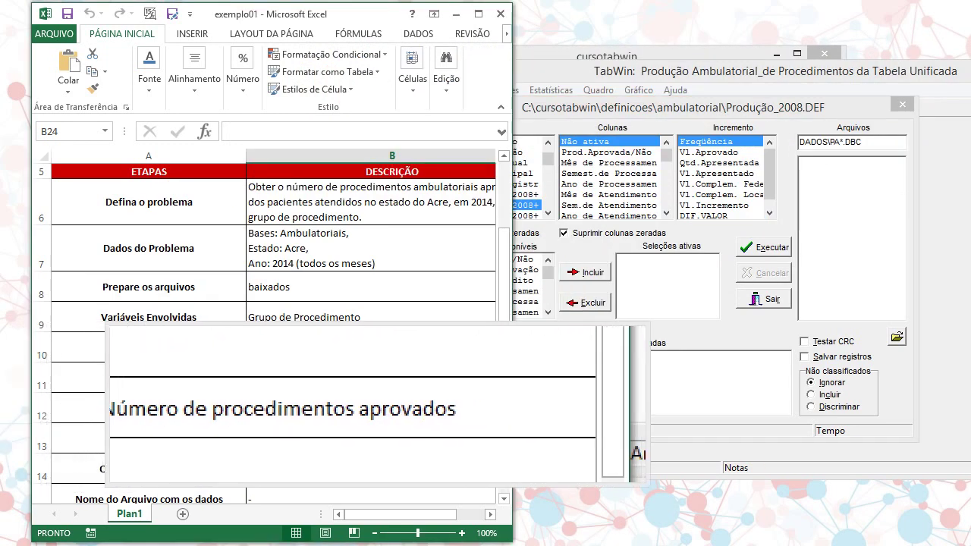
{"action": "key", "text": "alt+Tab"}
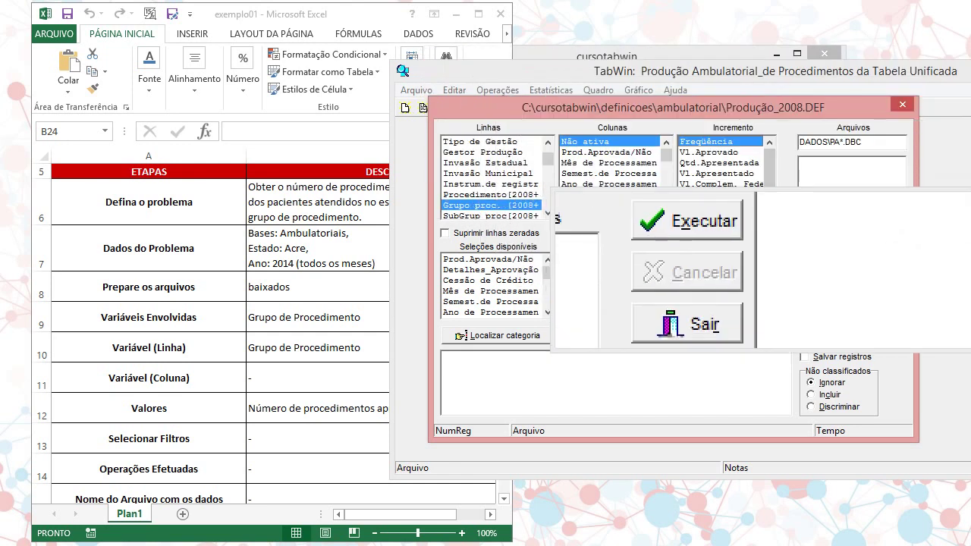
{"action": "left_click", "coordinate": [897, 336]}
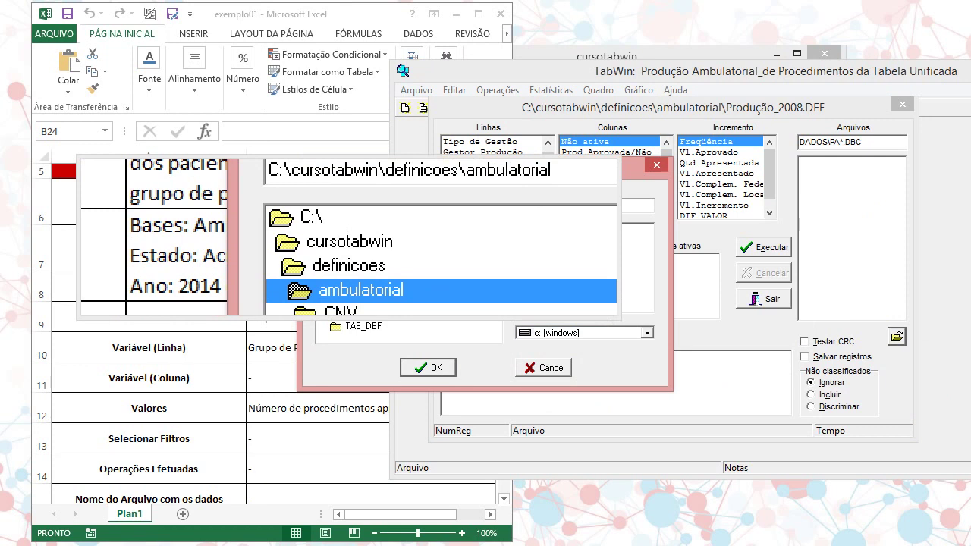
{"action": "double_click", "coordinate": [364, 241]}
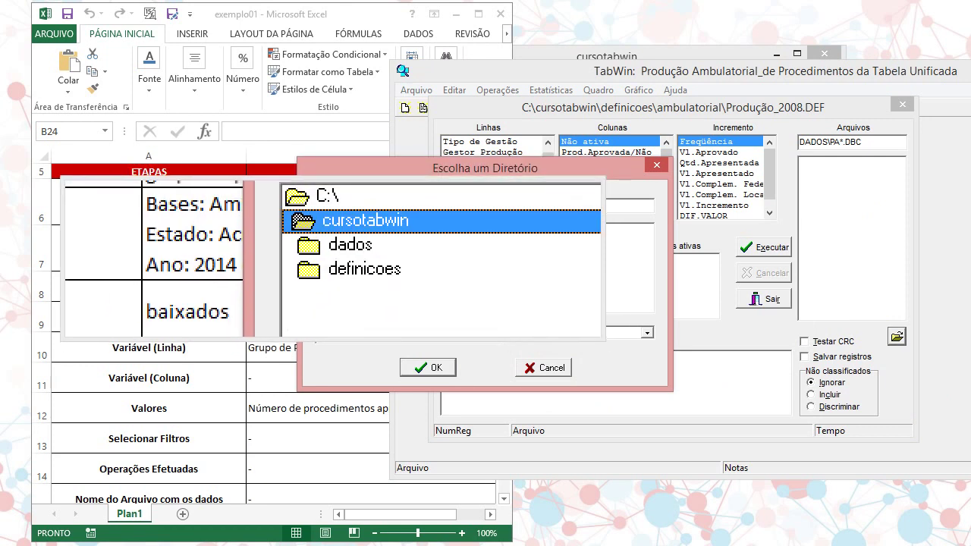
{"action": "double_click", "coordinate": [349, 253]}
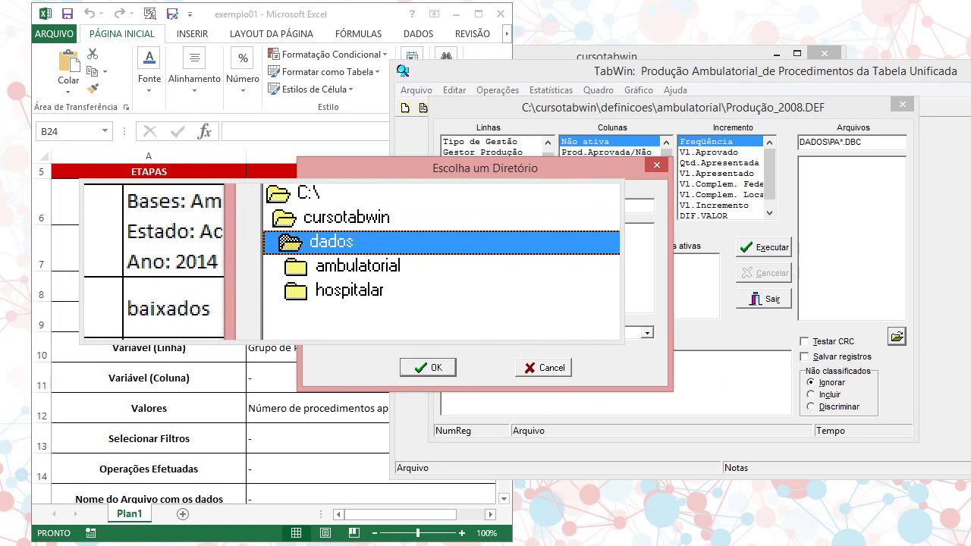
{"action": "double_click", "coordinate": [357, 265]}
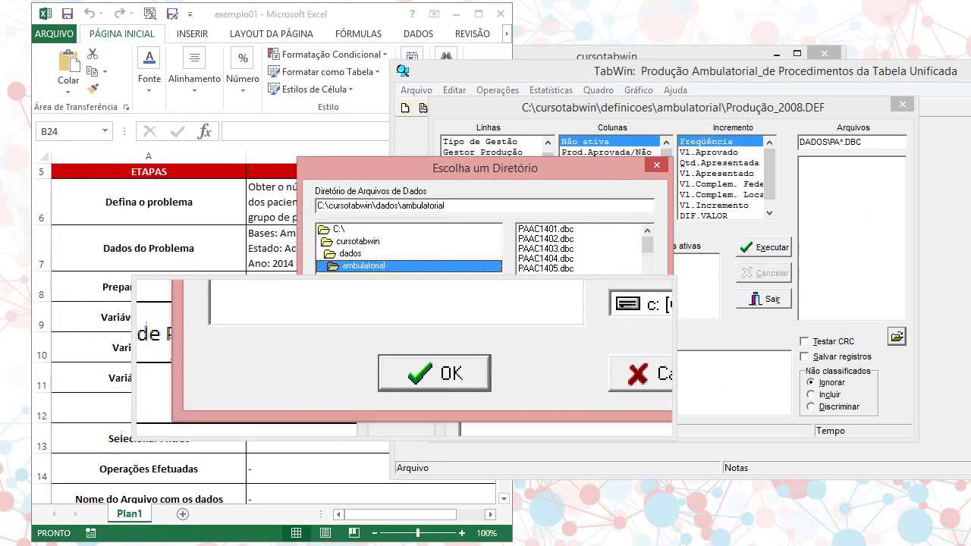
{"action": "left_click", "coordinate": [416, 360]}
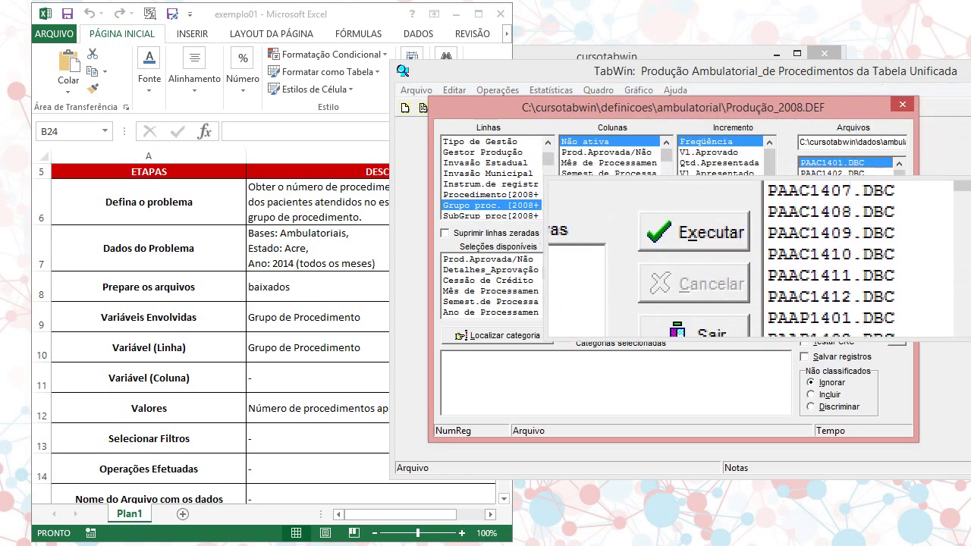
Step: Select the data files PAAC1401.DBC to PAAC1412.DBC by finding the description "PAAC14"
{"action": "left_click", "coordinate": [835, 278], "text": "shift"}
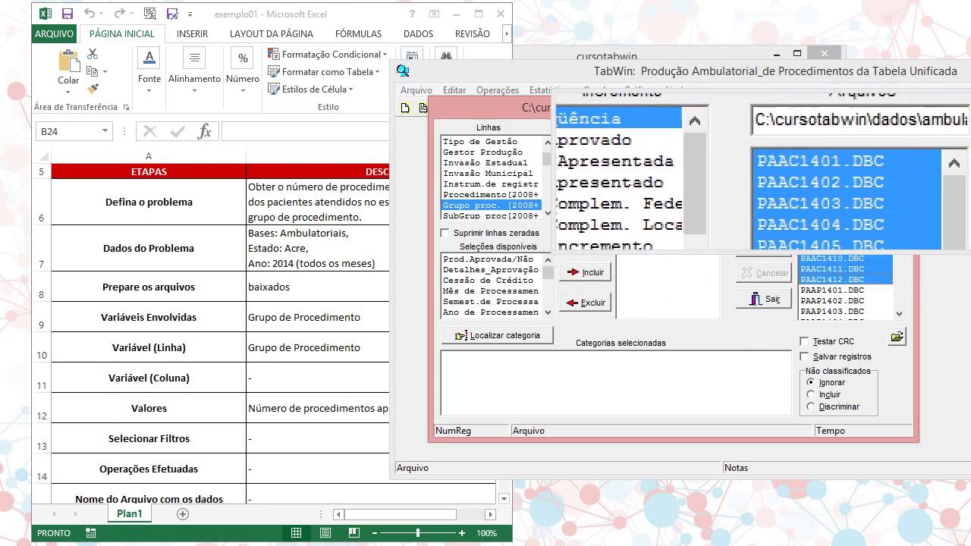
{"action": "left_click", "coordinate": [834, 163]}
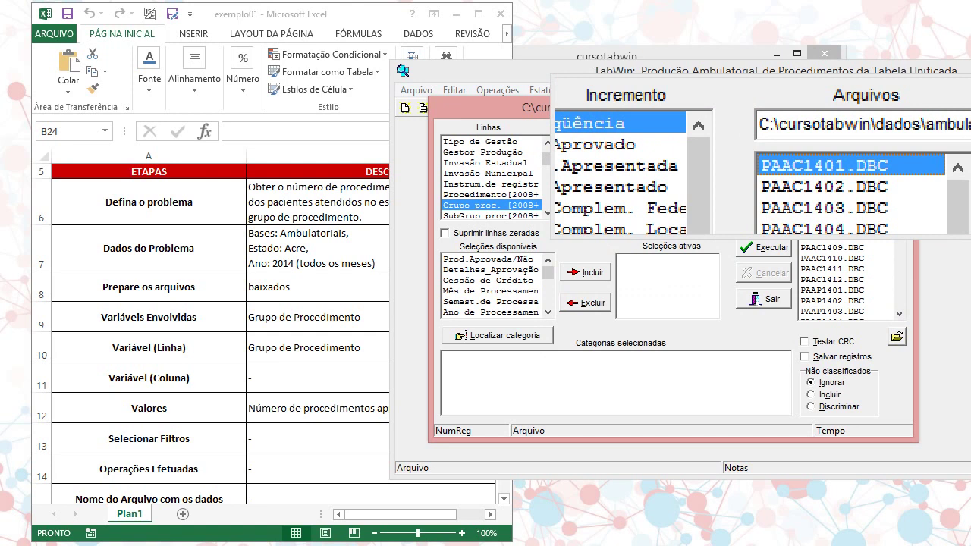
{"action": "right_click", "coordinate": [837, 185]}
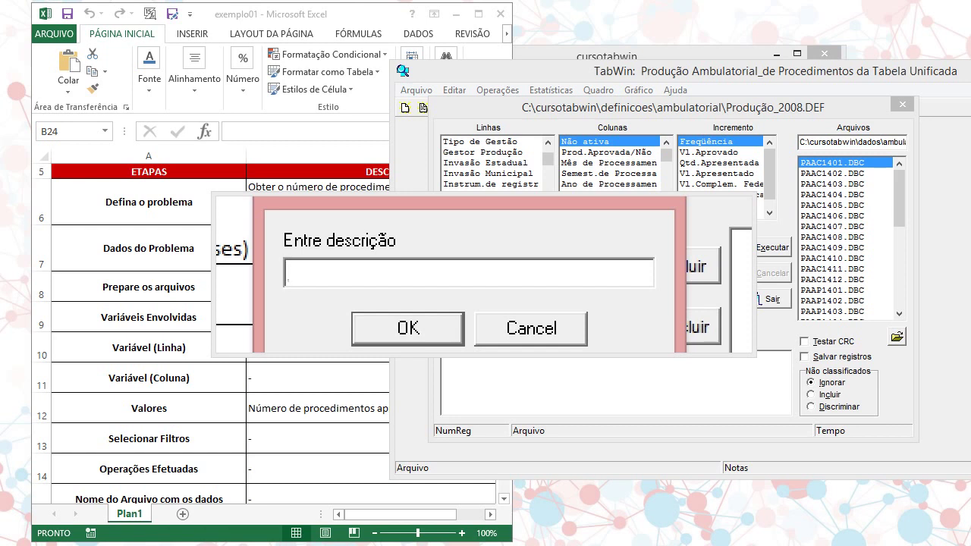
{"action": "type", "text": "PAAC14"}
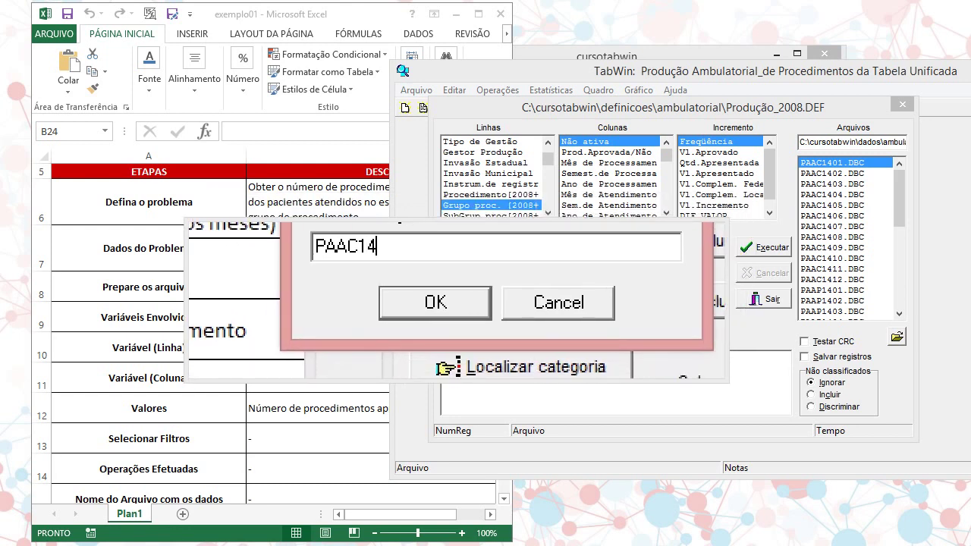
{"action": "key", "text": "Return"}
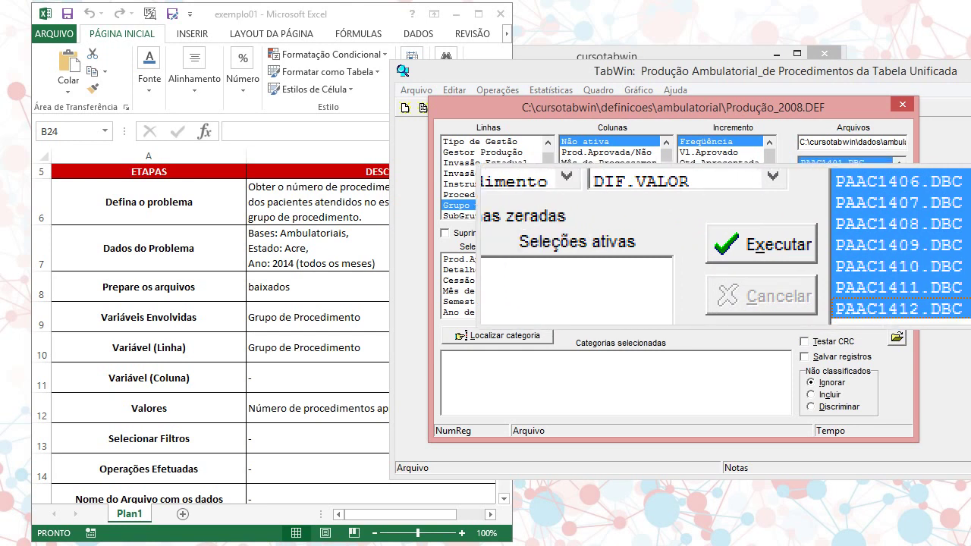
Step: Execute the tabulation, review the options and files in its log, and close the log
{"action": "left_click", "coordinate": [762, 247]}
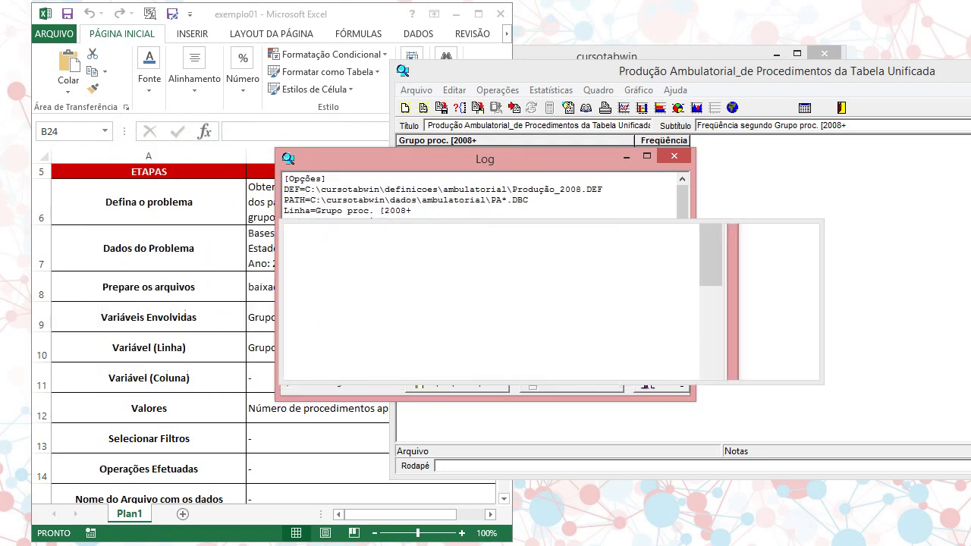
{"action": "scroll", "coordinate": [482, 258], "scroll_direction": "down", "scroll_amount": 4}
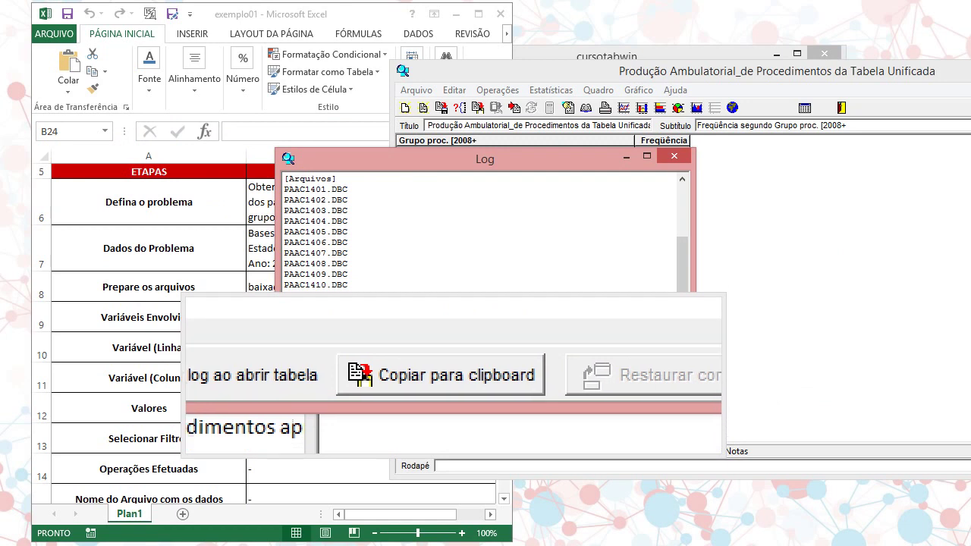
{"action": "left_click", "coordinate": [659, 382]}
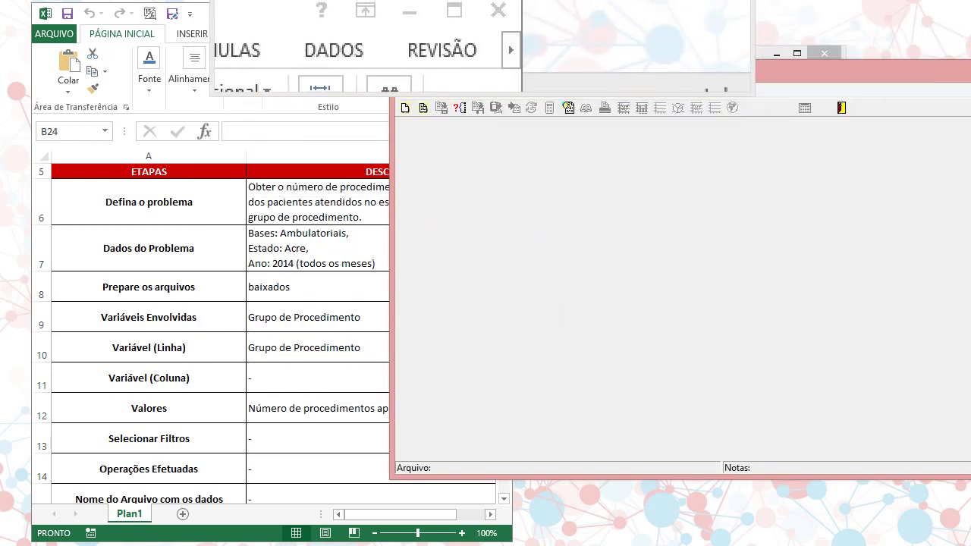
Step: Close exemplo01 and open the exemplo02 workbook from the desktop, bringing its stages and description columns into view
{"action": "left_click", "coordinate": [499, 13]}
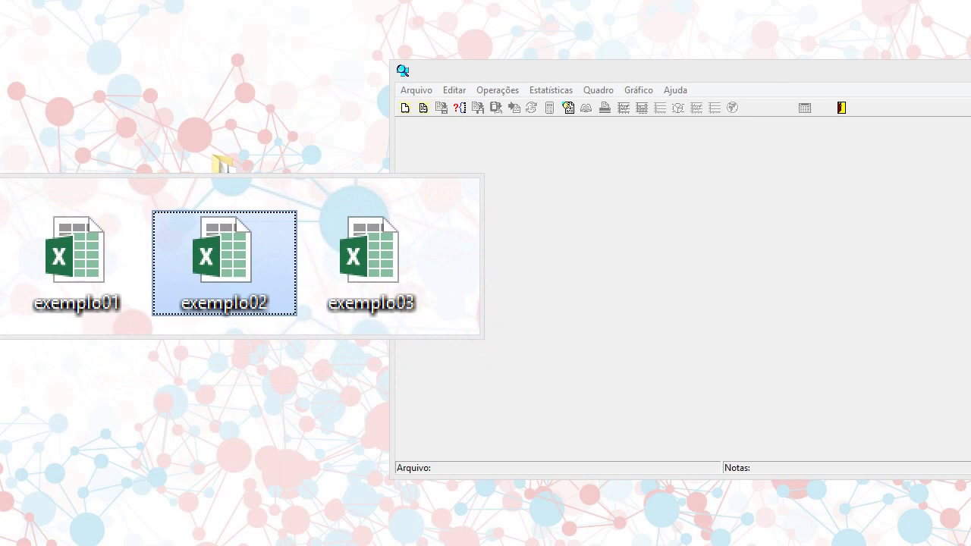
{"action": "double_click", "coordinate": [224, 256]}
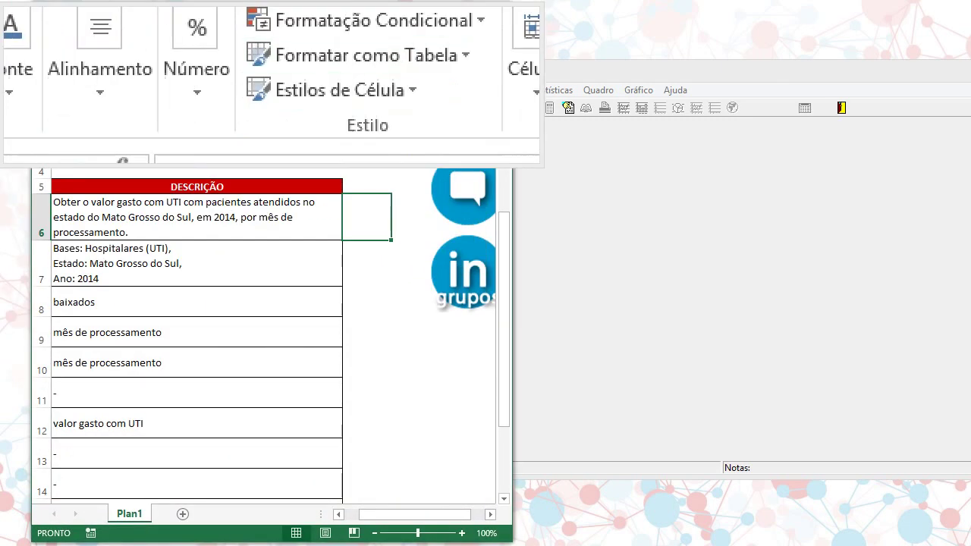
{"action": "left_click_drag", "start_coordinate": [368, 514], "coordinate": [354, 509]}
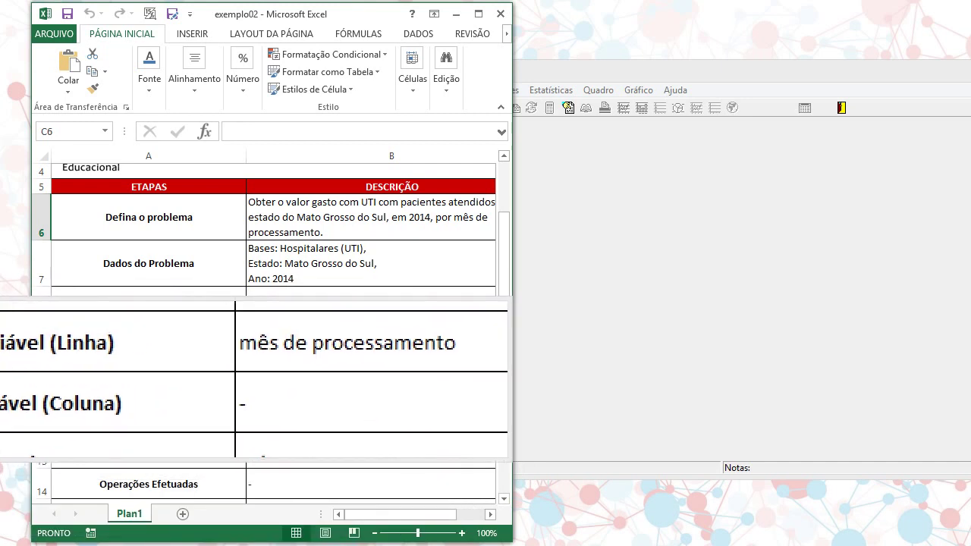
Step: Review exemplo02's remaining stages, checking the row variable, column variable, values, filters, operations and data file name
{"action": "scroll", "coordinate": [489, 308], "scroll_direction": "down", "scroll_amount": 2}
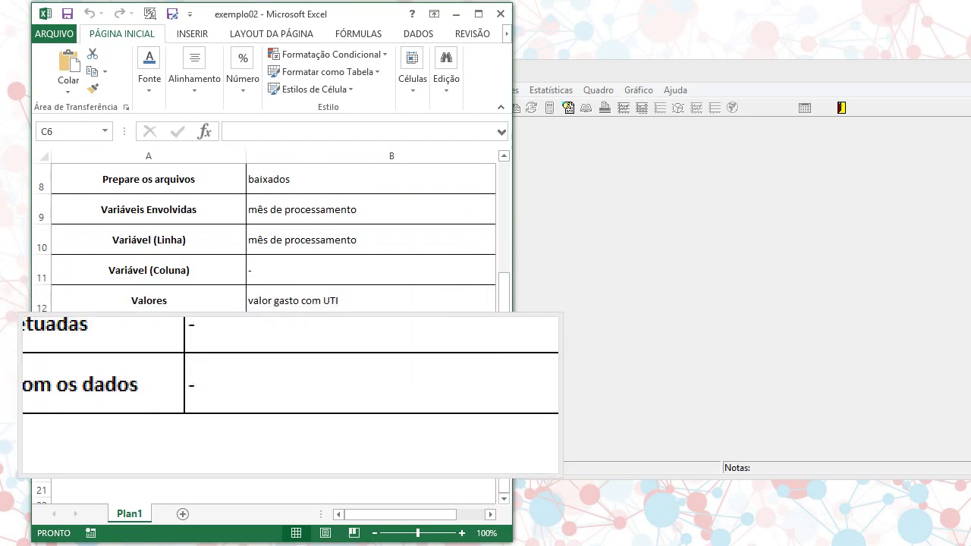
{"action": "left_click_drag", "start_coordinate": [295, 395], "coordinate": [294, 333]}
{"action": "left_click", "coordinate": [321, 304]}
{"action": "left_click", "coordinate": [321, 307]}
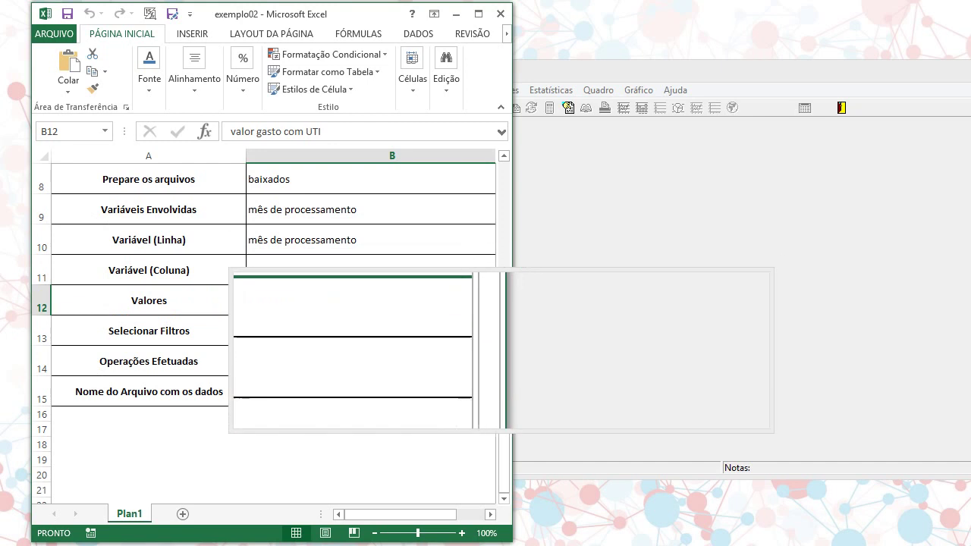
{"action": "left_click_drag", "start_coordinate": [499, 358], "coordinate": [499, 326]}
{"action": "left_click", "coordinate": [444, 331]}
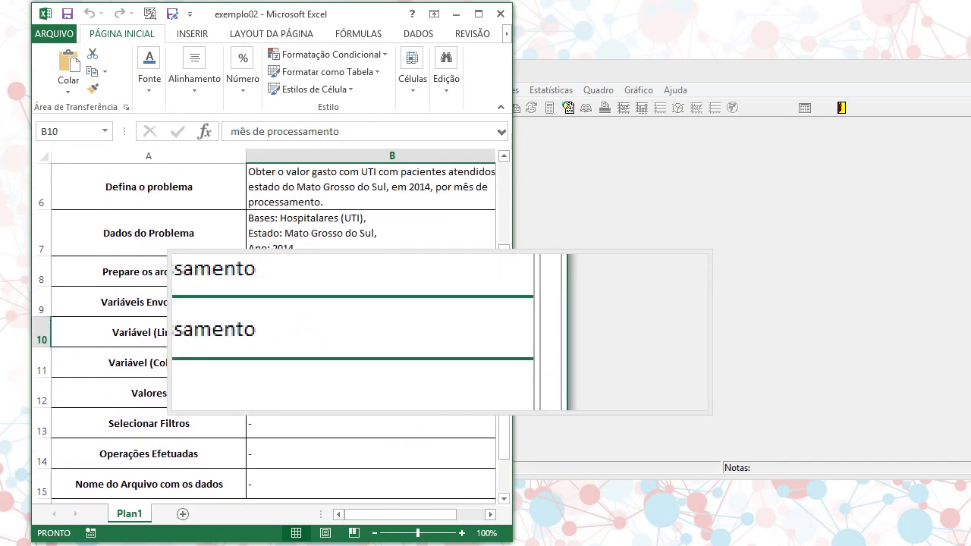
Step: Switch to TabWin and open the definition file RD2008.DEF from C:\cursotabwin\definicoes\hospitalar for a new tabulation
{"action": "left_click", "coordinate": [600, 271]}
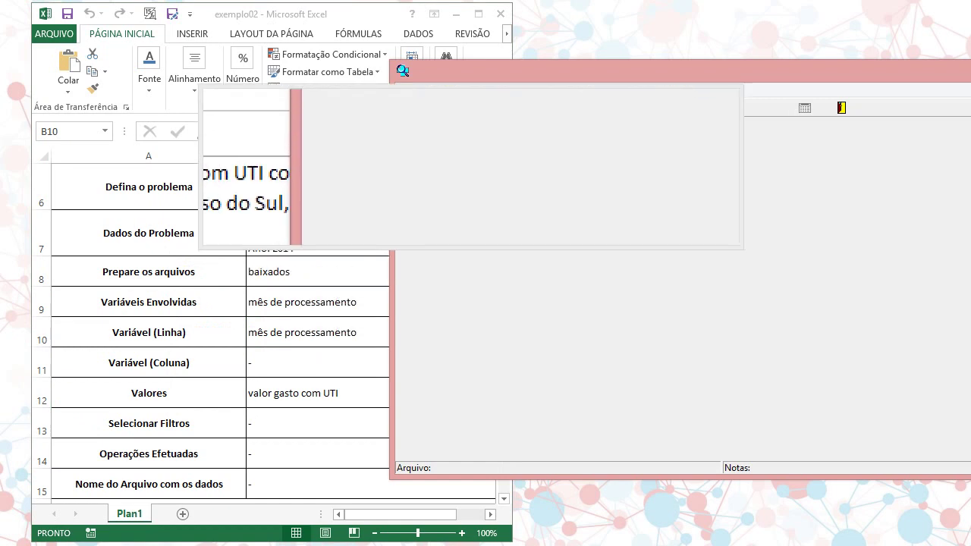
{"action": "left_click", "coordinate": [448, 108]}
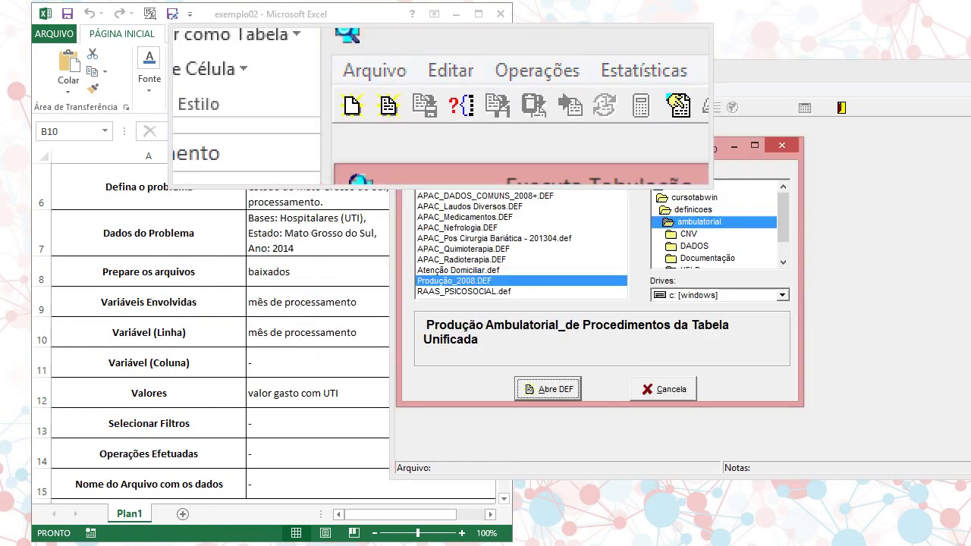
{"action": "left_click_drag", "start_coordinate": [500, 157], "coordinate": [513, 158]}
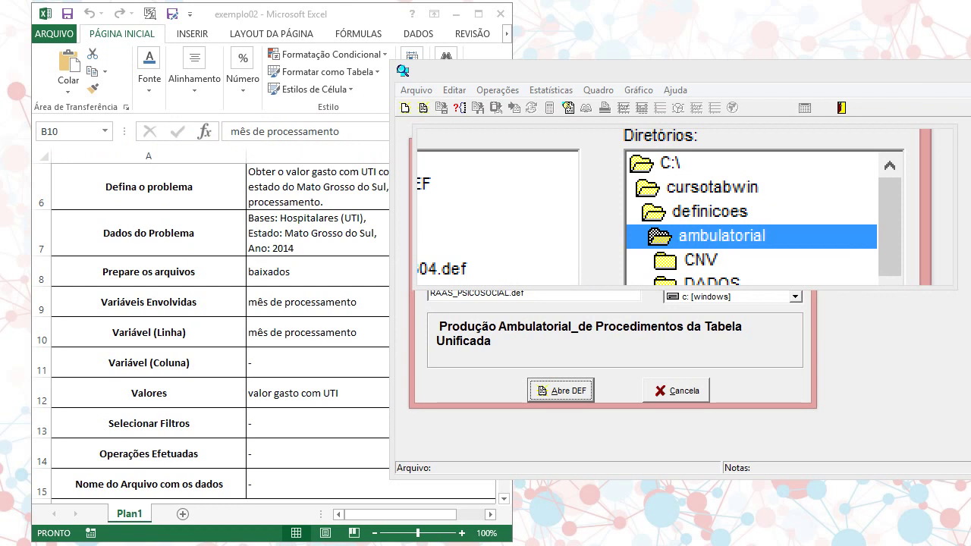
{"action": "double_click", "coordinate": [686, 215]}
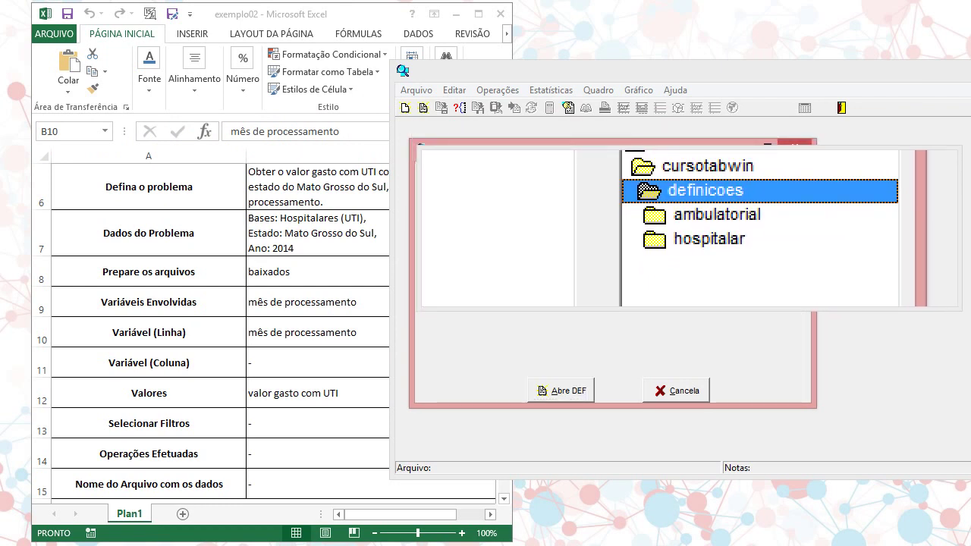
{"action": "double_click", "coordinate": [713, 235]}
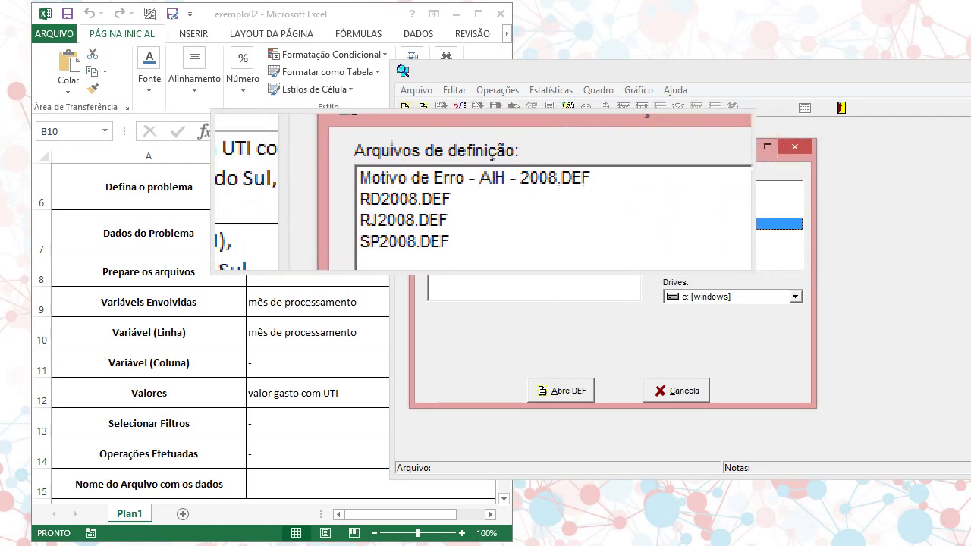
{"action": "left_click", "coordinate": [447, 196]}
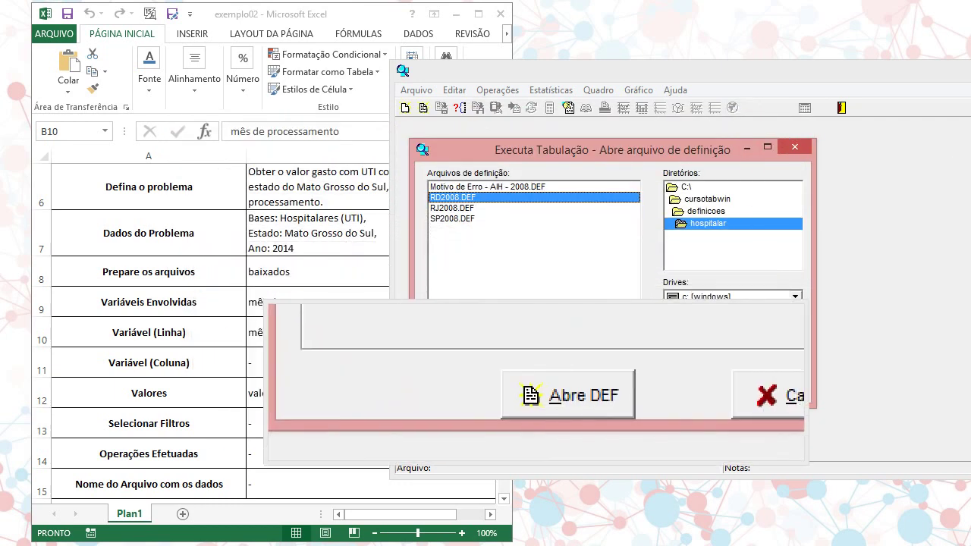
{"action": "left_click", "coordinate": [536, 386]}
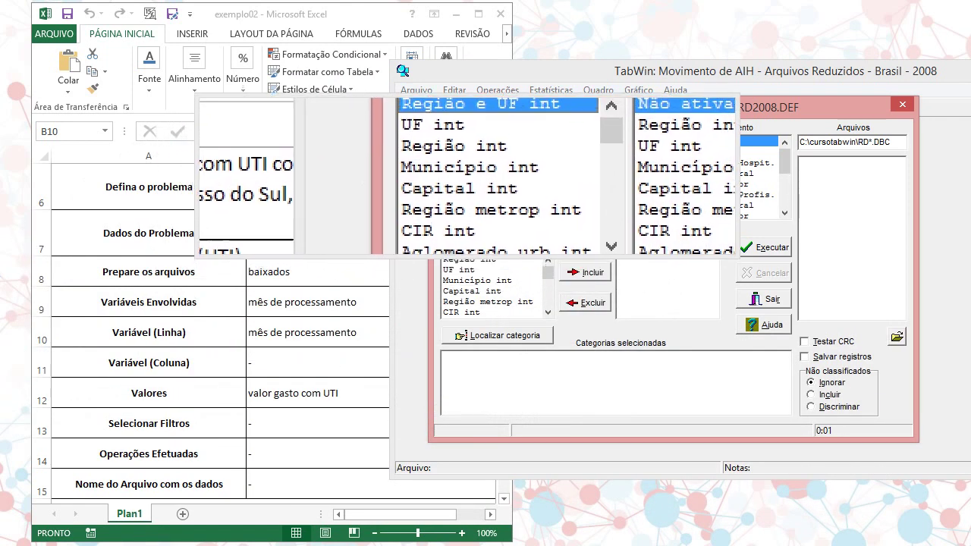
Step: Choose Ano/mês processam as the row variable and Valor UTI as the increment
{"action": "right_click", "coordinate": [479, 178]}
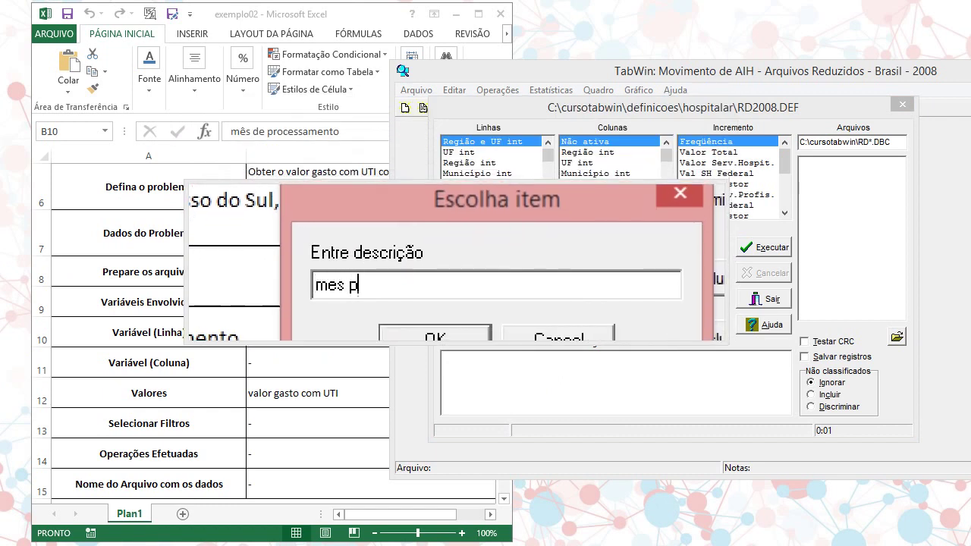
{"action": "key", "text": "Return"}
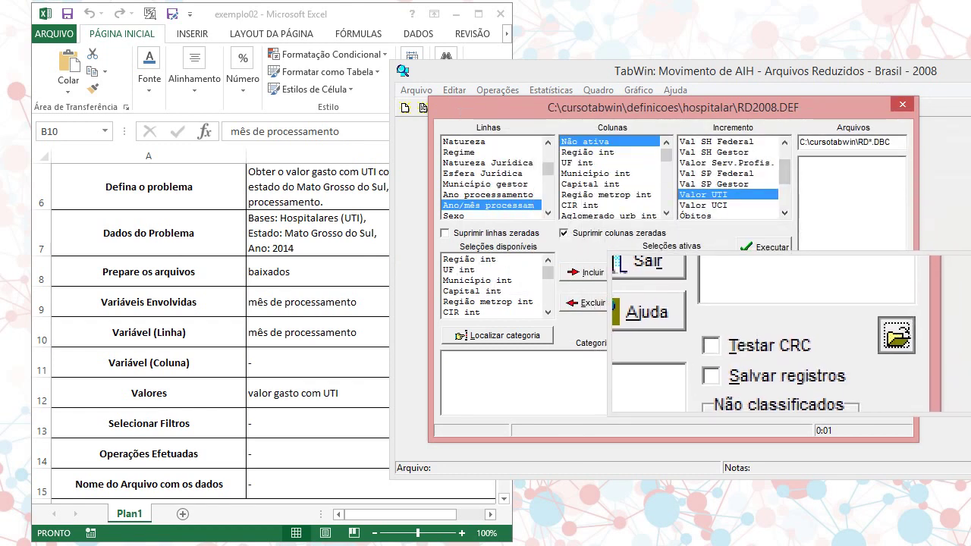
Step: Set the data file directory to C:\cursotabwin\dados\hospitalar
{"action": "left_click", "coordinate": [896, 335]}
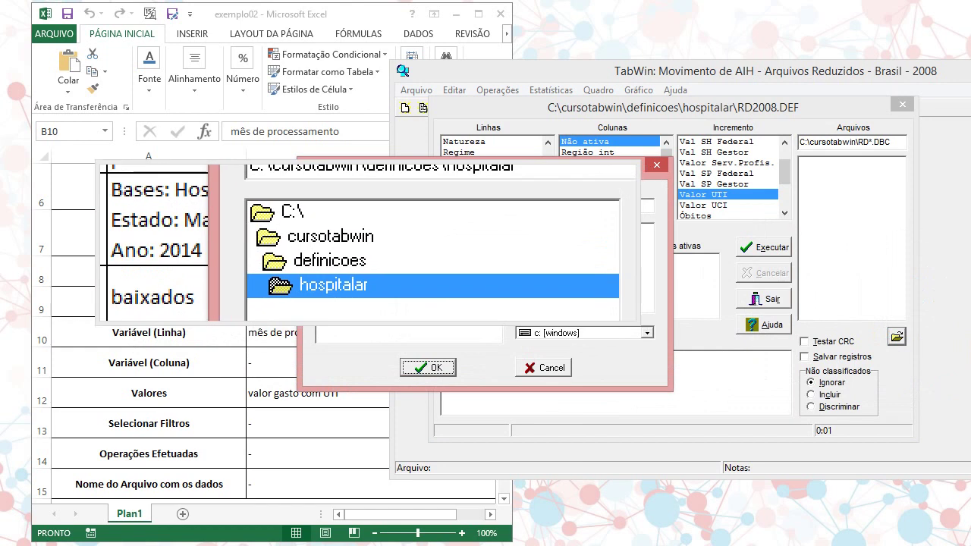
{"action": "double_click", "coordinate": [371, 241]}
{"action": "double_click", "coordinate": [355, 252]}
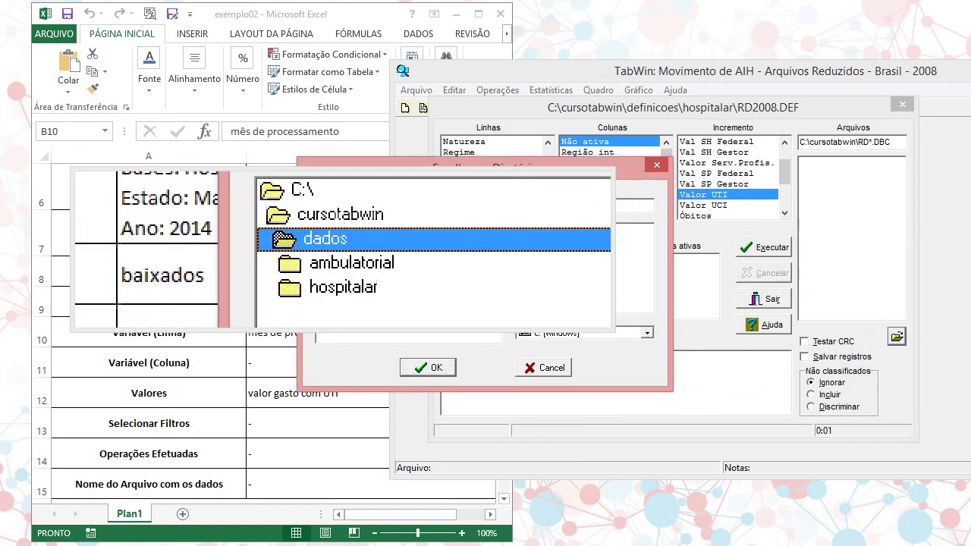
{"action": "double_click", "coordinate": [354, 275]}
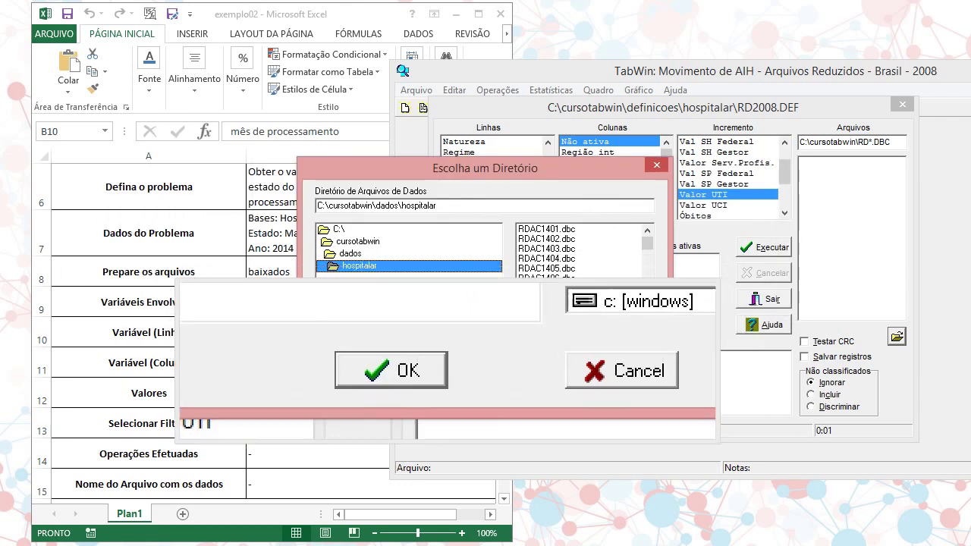
{"action": "left_click", "coordinate": [427, 367]}
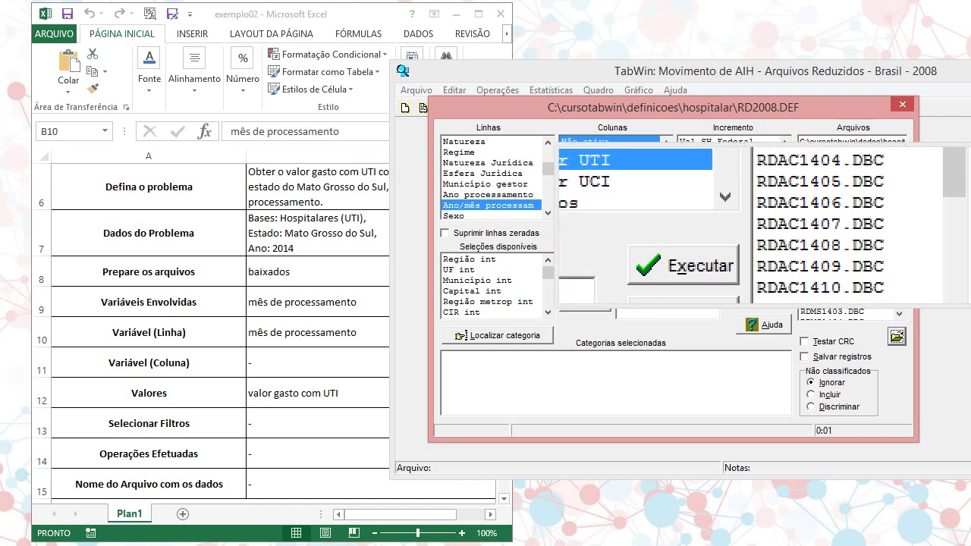
Step: Select the data files RDMS1401.DBC to RDMS1412.DBC by finding the description "rdms14", and check the selected range
{"action": "left_click", "coordinate": [846, 213]}
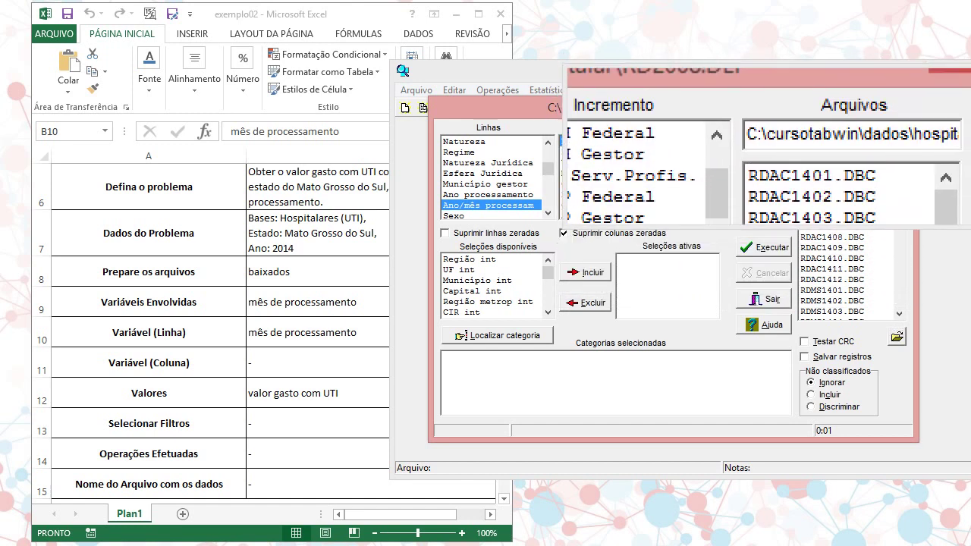
{"action": "key", "text": "ctrl+f"}
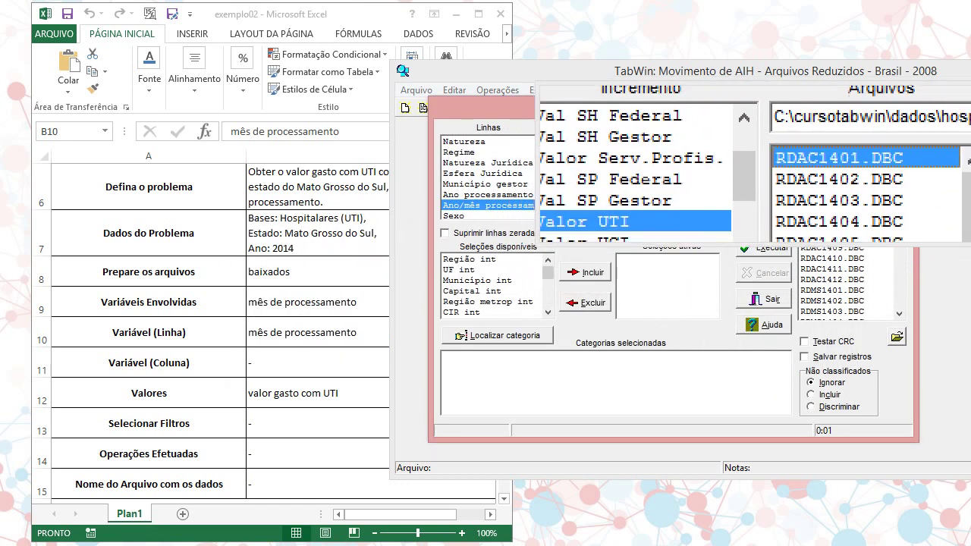
{"action": "key", "text": "alt+l"}
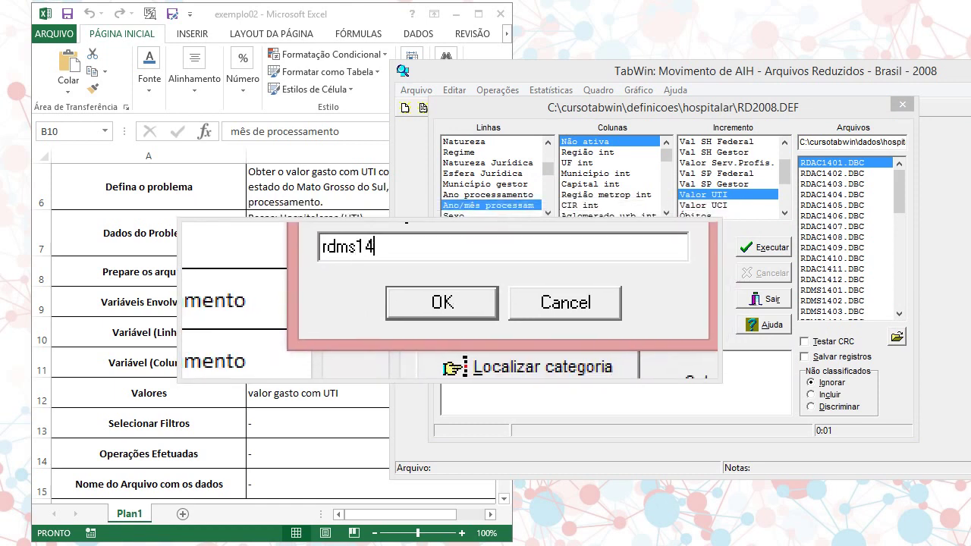
{"action": "key", "text": "Return"}
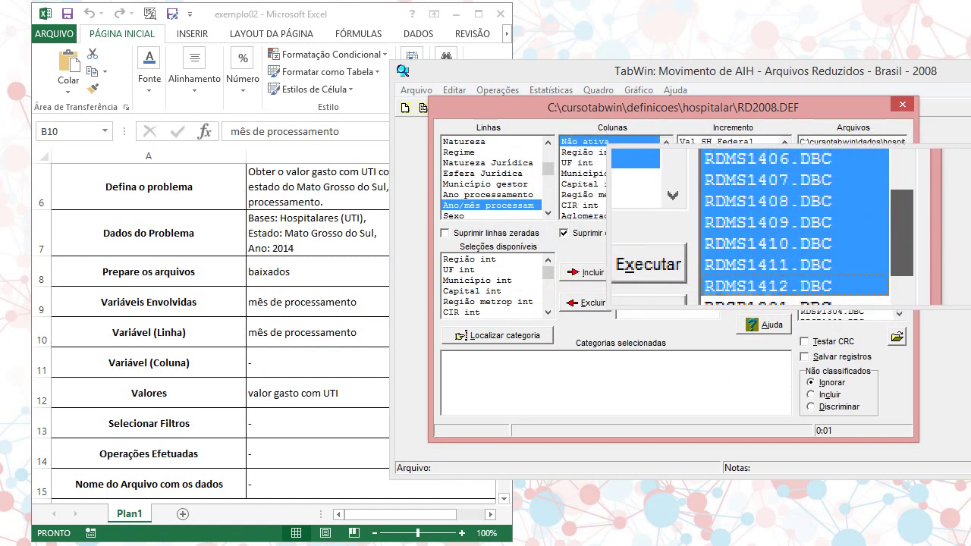
{"action": "scroll", "coordinate": [846, 227], "scroll_direction": "up", "scroll_amount": 1}
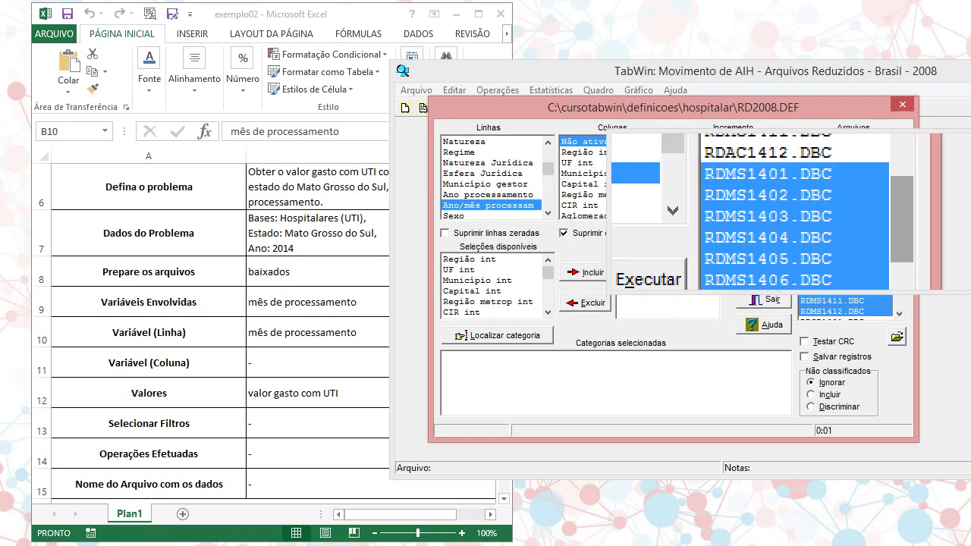
{"action": "scroll", "coordinate": [845, 228], "scroll_direction": "up", "scroll_amount": 3}
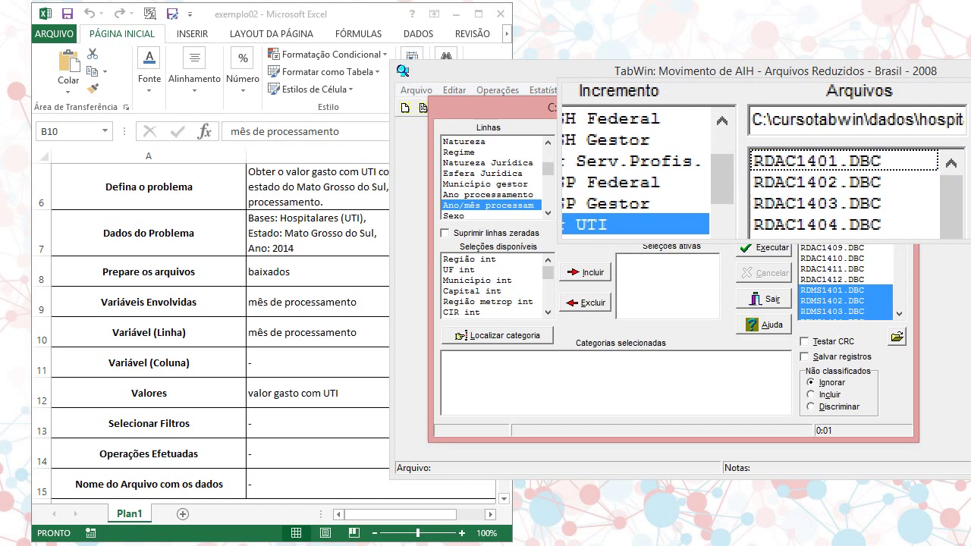
{"action": "scroll", "coordinate": [846, 280], "scroll_direction": "down", "scroll_amount": 2}
{"action": "scroll", "coordinate": [845, 296], "scroll_direction": "down", "scroll_amount": 1}
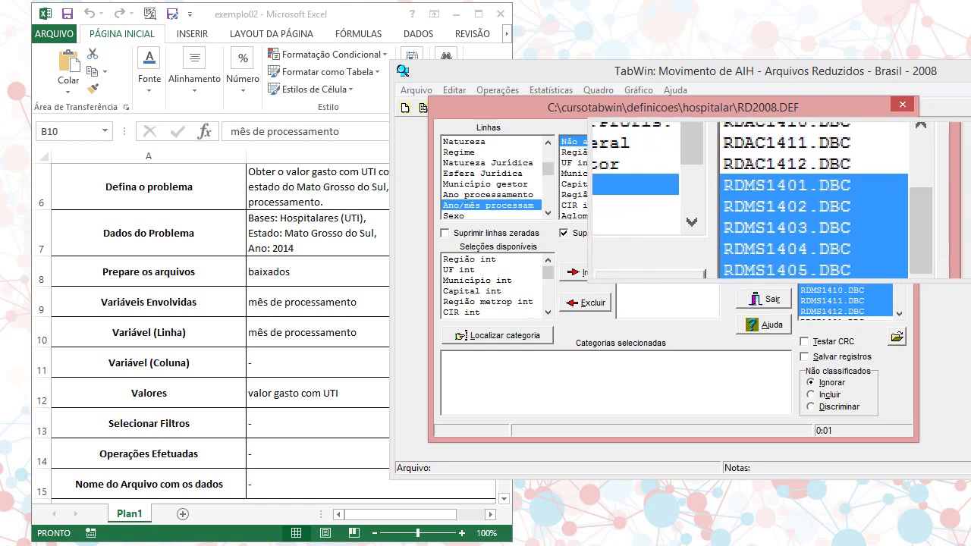
{"action": "left_click_drag", "start_coordinate": [897, 207], "coordinate": [897, 215]}
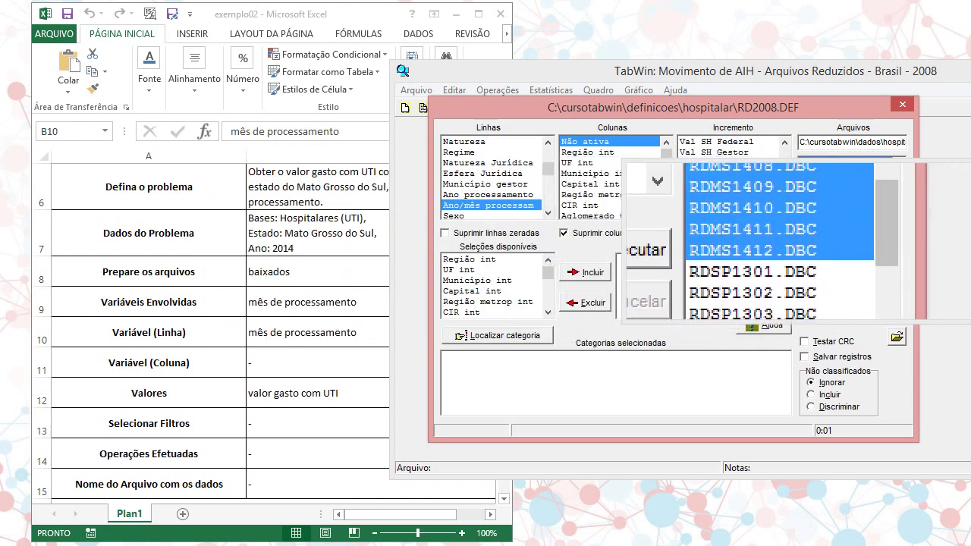
{"action": "left_click_drag", "start_coordinate": [899, 241], "coordinate": [898, 210]}
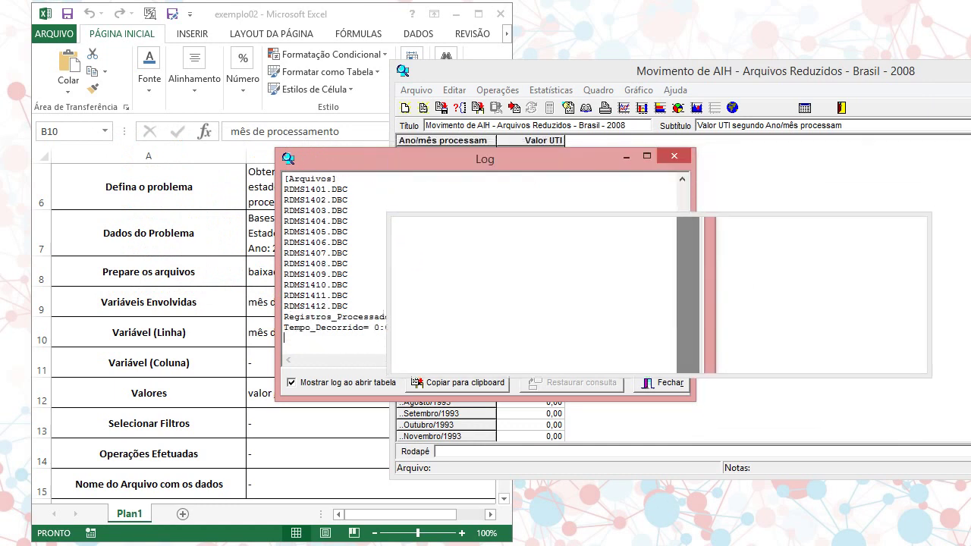
Step: Execute the tabulation, check the processed files in its log, and close the log
{"action": "left_click_drag", "start_coordinate": [374, 327], "coordinate": [438, 317]}
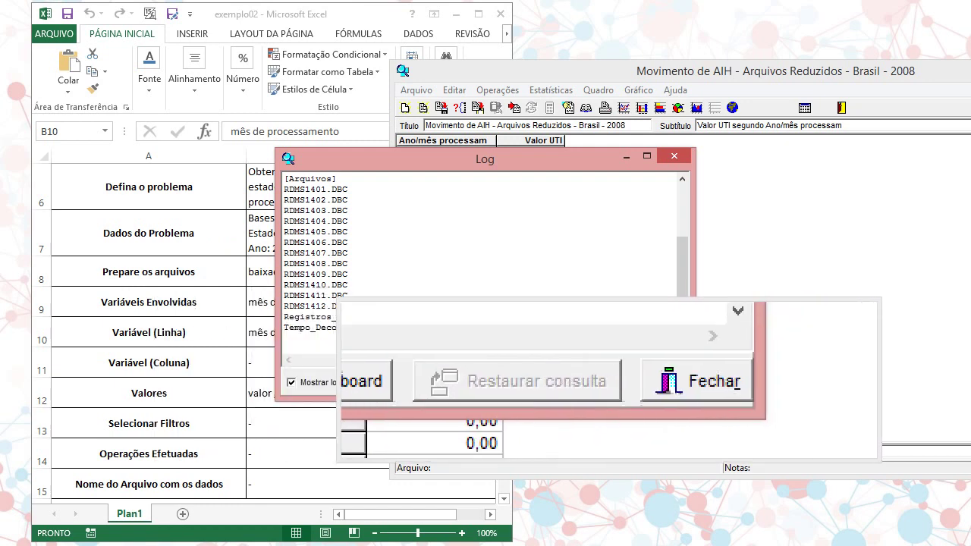
{"action": "left_click", "coordinate": [658, 388]}
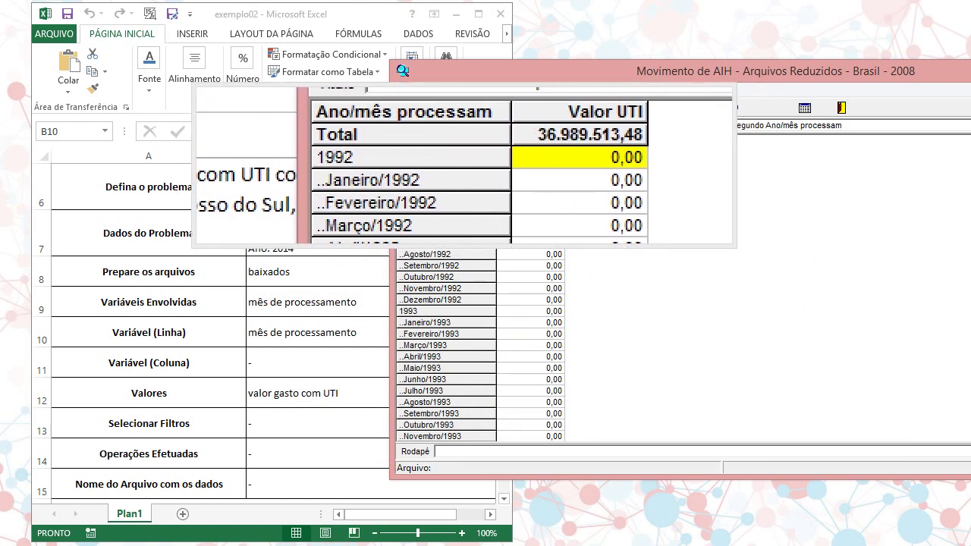
Step: Examine the Valor UTI amounts month by month through the 1992 rows of the table
{"action": "key", "text": "Down"}
{"action": "key", "text": "Down"}
{"action": "key", "text": "Down"}
{"action": "key", "text": "Down"}
{"action": "key", "text": "Down"}
{"action": "key", "text": "Down"}
{"action": "key", "text": "Down"}
{"action": "key", "text": "Down"}
{"action": "key", "text": "Down"}
{"action": "key", "text": "Down"}
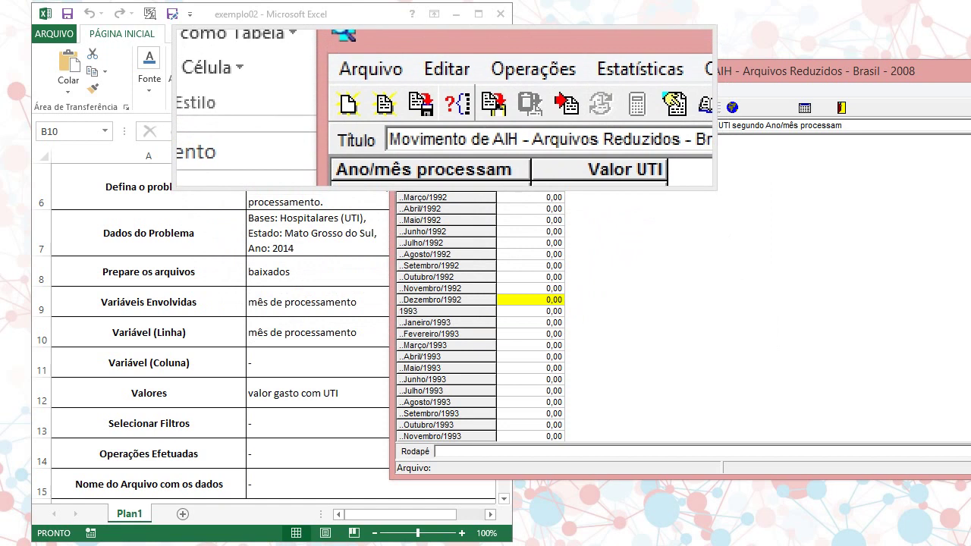
Step: Reopen the definition file RD2008.DEF for tabulation without saving the current table
{"action": "left_click", "coordinate": [460, 107]}
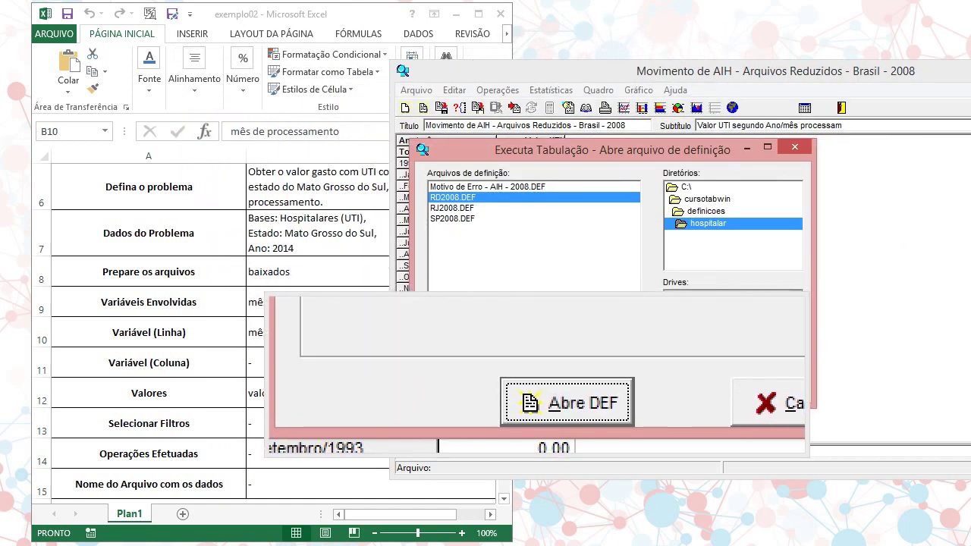
{"action": "left_click", "coordinate": [561, 390]}
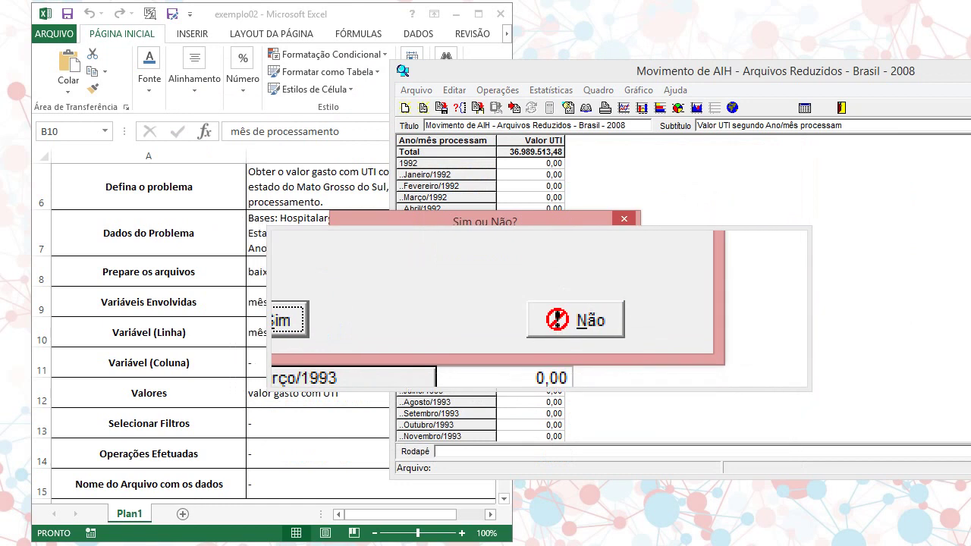
{"action": "left_click", "coordinate": [553, 324]}
Step: Execute the Ano/mês processam by Valor UTI tabulation with zeroed rows suppressed, and close its log
{"action": "left_click", "coordinate": [466, 205]}
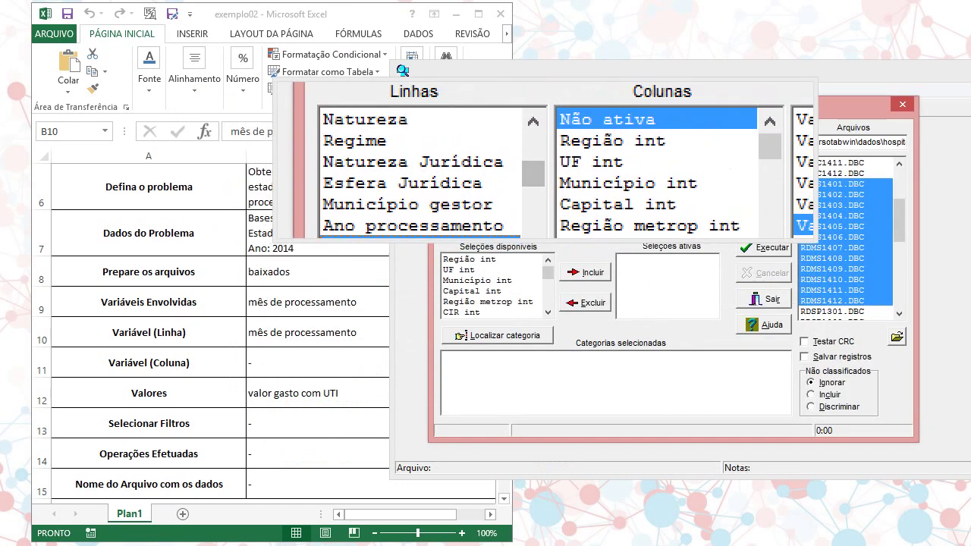
{"action": "left_click", "coordinate": [705, 194]}
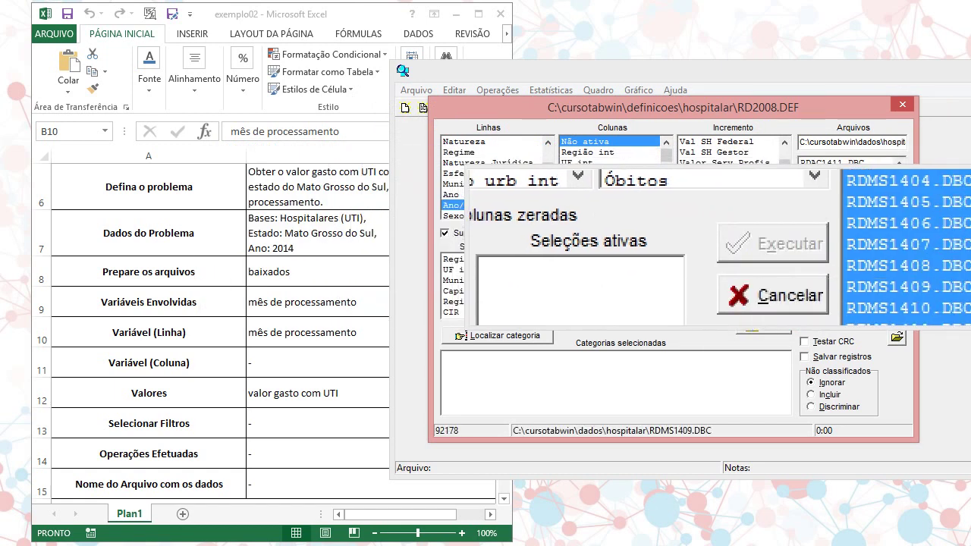
{"action": "left_click", "coordinate": [759, 246]}
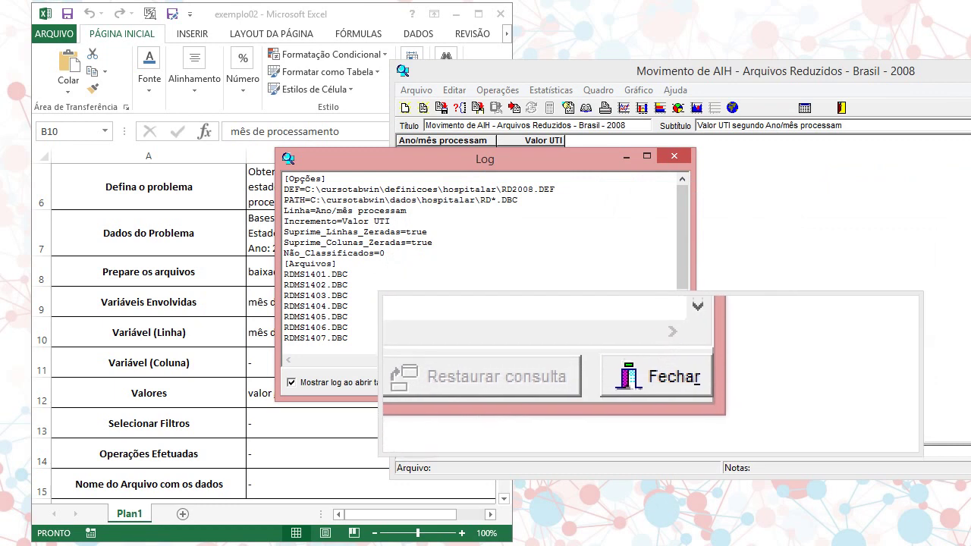
{"action": "left_click", "coordinate": [654, 376]}
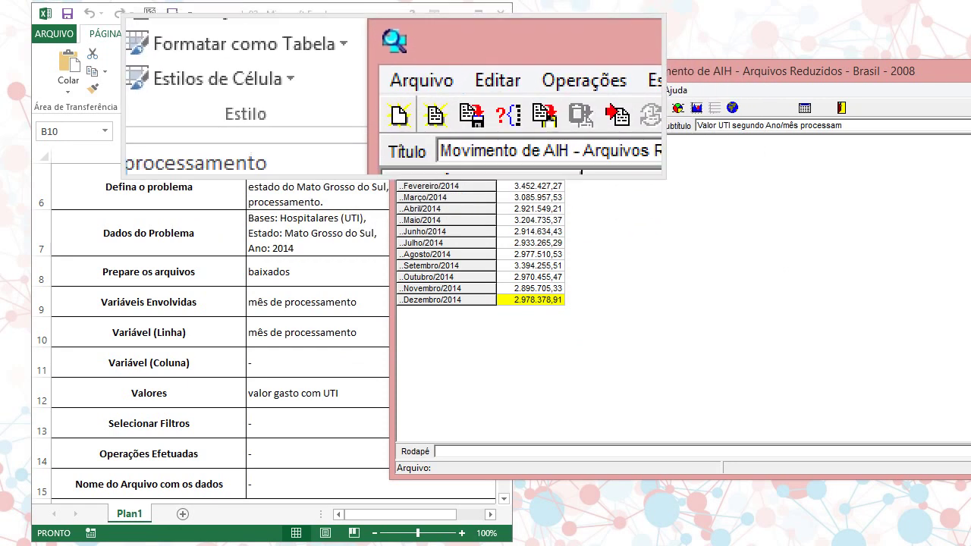
Step: Clear the current Valor UTI table without saving it, and minimize the exemplo02 workbook
{"action": "left_click", "coordinate": [403, 109]}
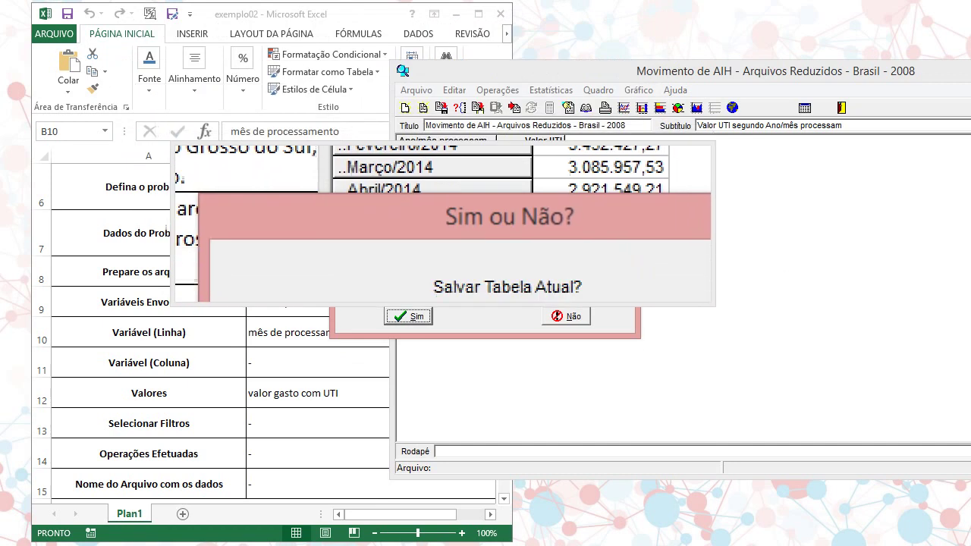
{"action": "left_click", "coordinate": [552, 311]}
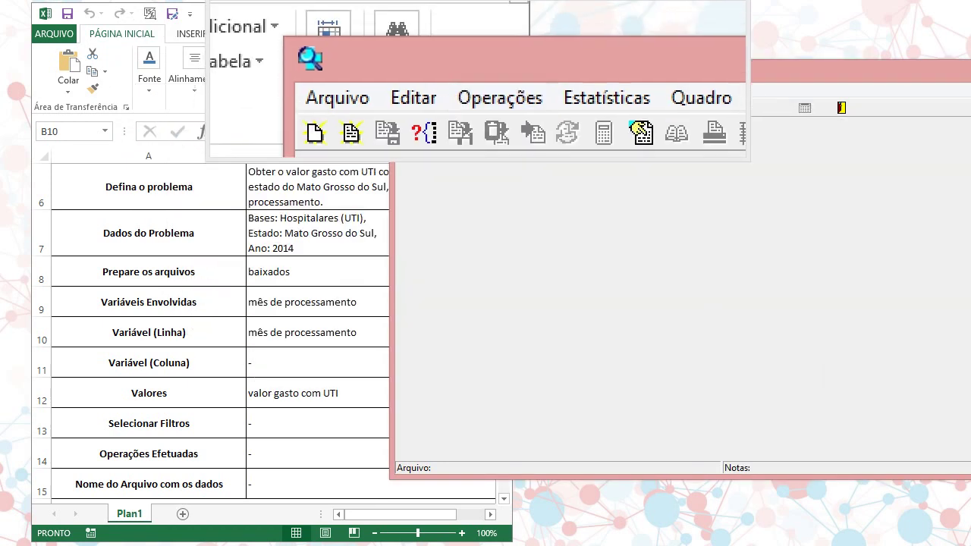
{"action": "left_click", "coordinate": [457, 9]}
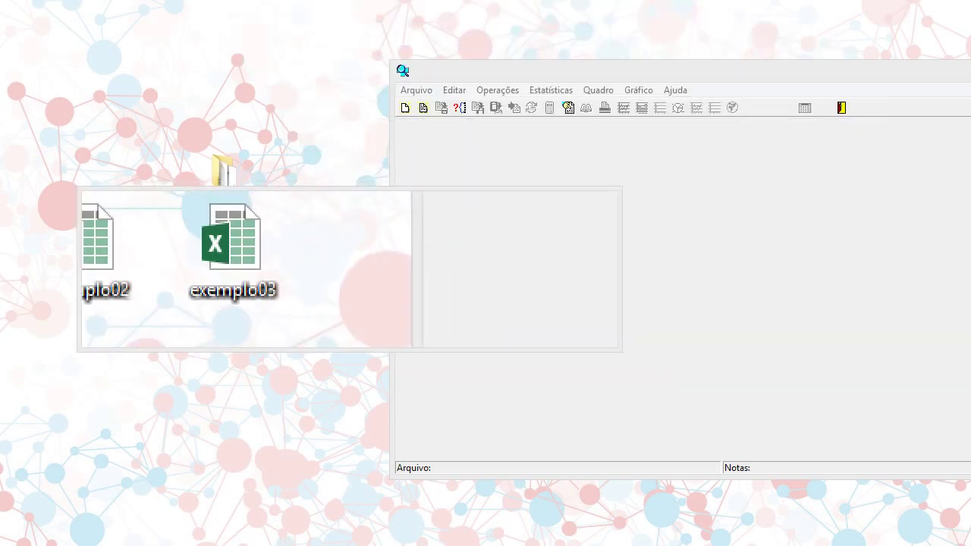
Step: Open the exemplo03 workbook and review its planned tabulation steps, including the filters, operations and data file name rows
{"action": "double_click", "coordinate": [277, 266]}
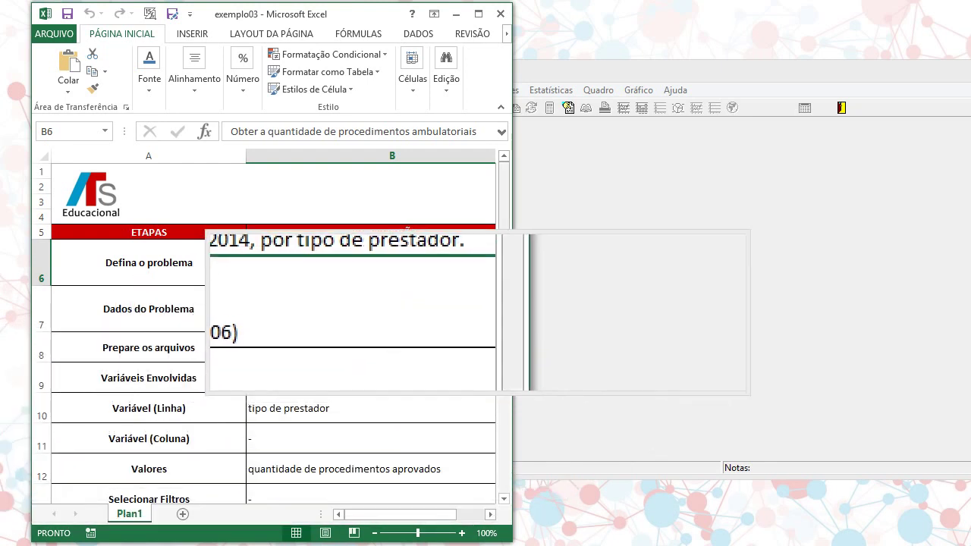
{"action": "scroll", "coordinate": [266, 326], "scroll_direction": "down", "scroll_amount": 2}
{"action": "scroll", "coordinate": [266, 326], "scroll_direction": "down", "scroll_amount": 1}
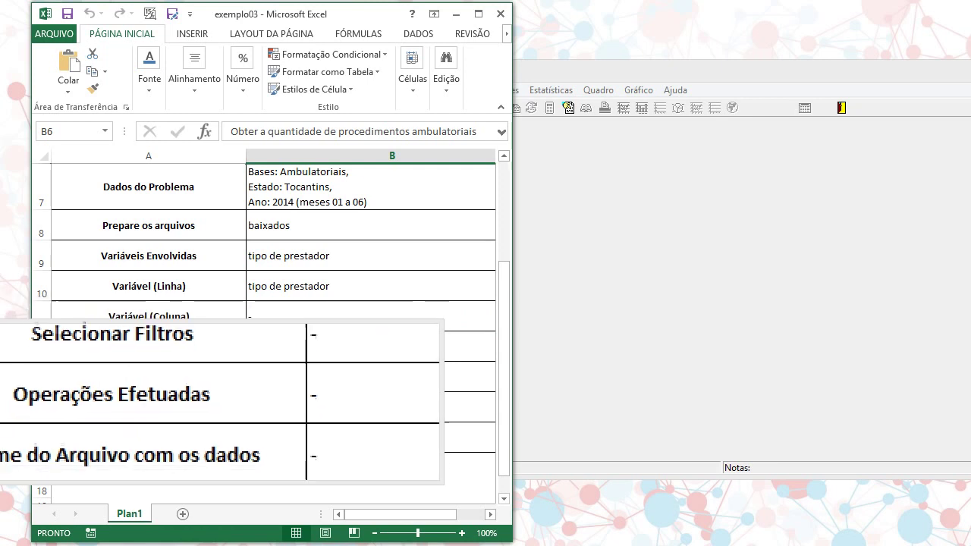
{"action": "left_click_drag", "start_coordinate": [282, 436], "coordinate": [282, 387]}
{"action": "left_click", "coordinate": [281, 385]}
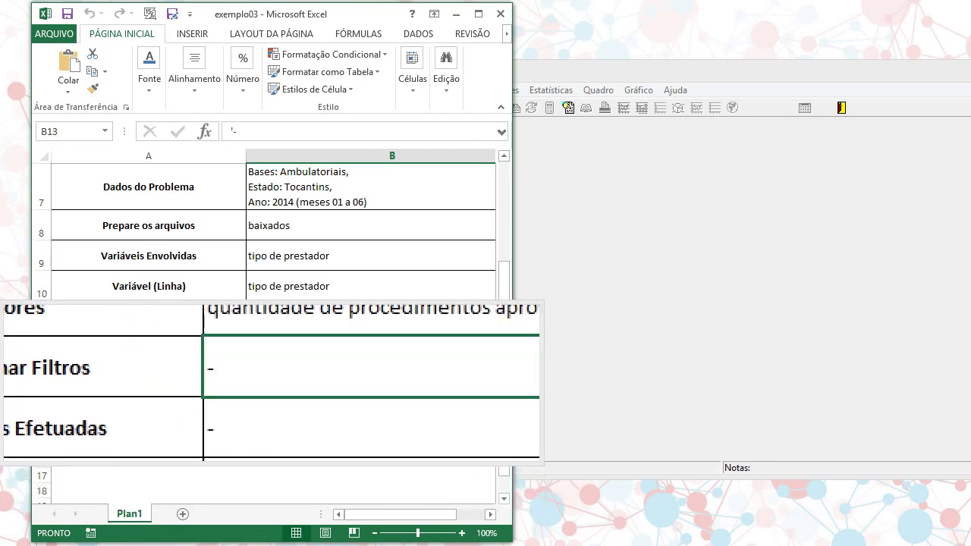
Step: Switch to TabWin and open the definition file Produção_2008.DEF from C:\cursotabwin\definicoes\ambulatorial for tabulation
{"action": "left_click", "coordinate": [579, 247]}
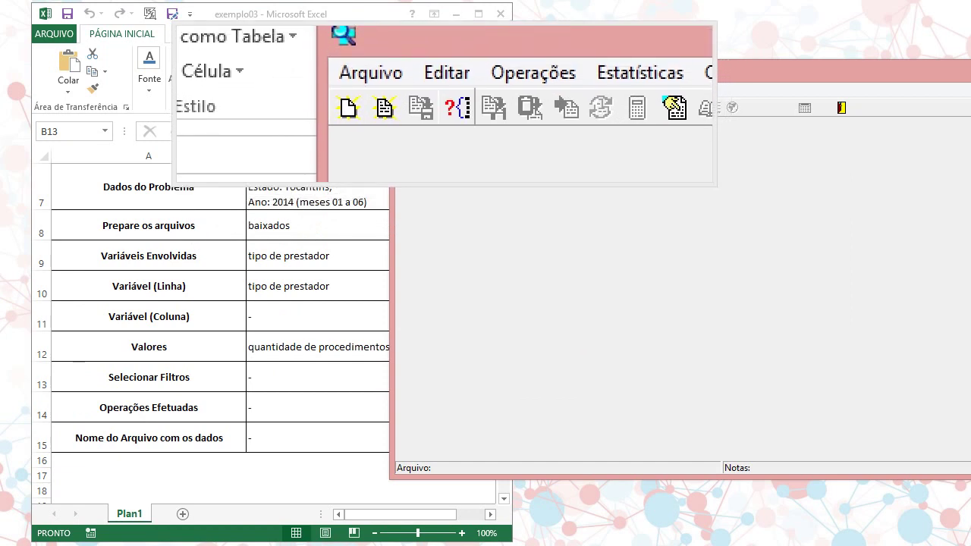
{"action": "left_click", "coordinate": [458, 107]}
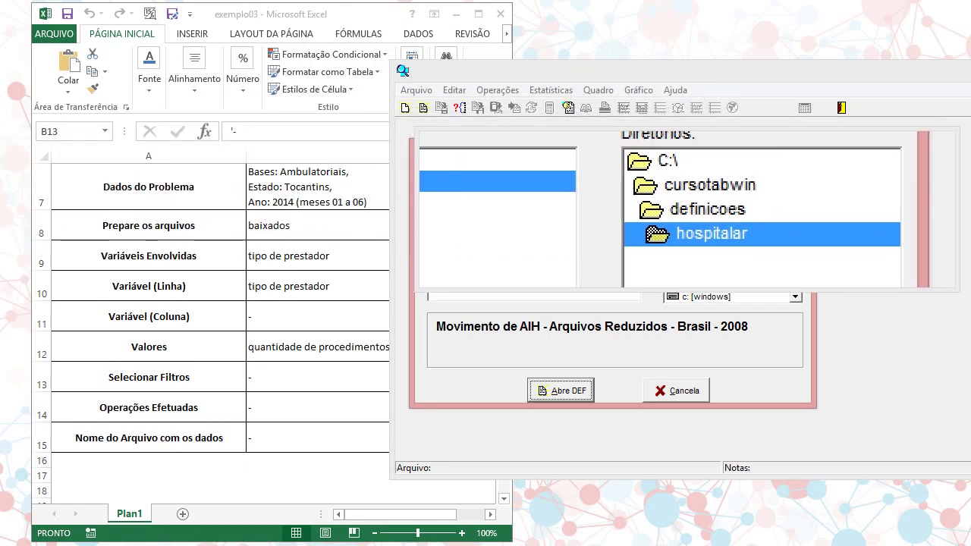
{"action": "double_click", "coordinate": [689, 211]}
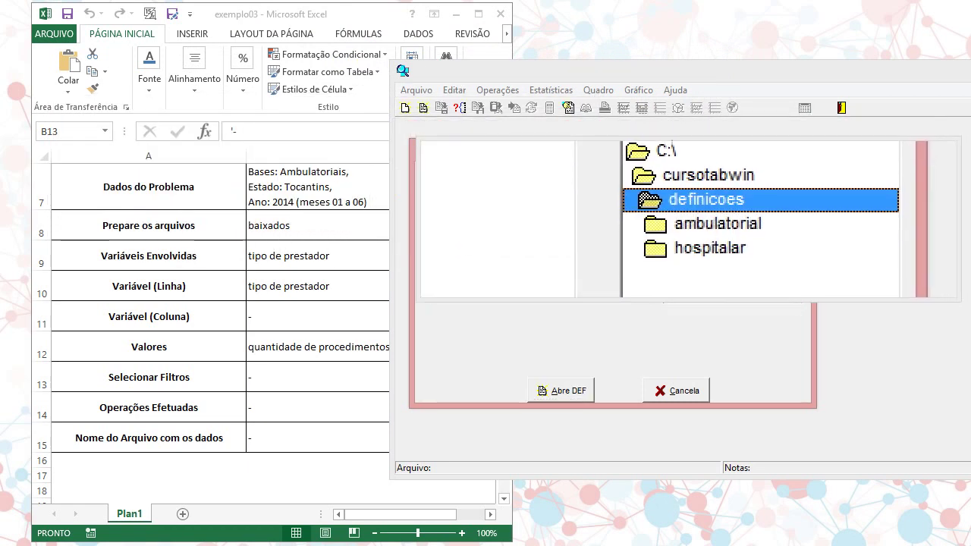
{"action": "double_click", "coordinate": [694, 221]}
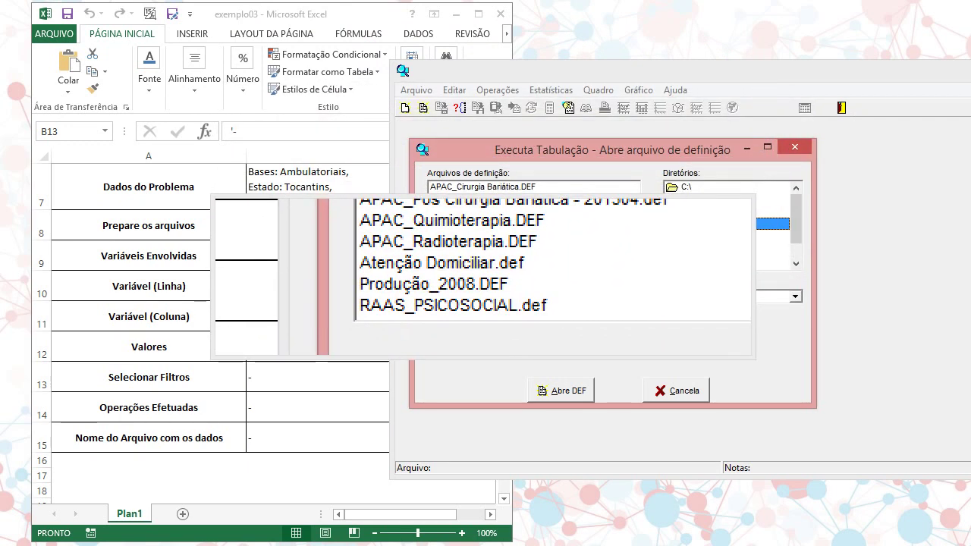
{"action": "left_click", "coordinate": [455, 284]}
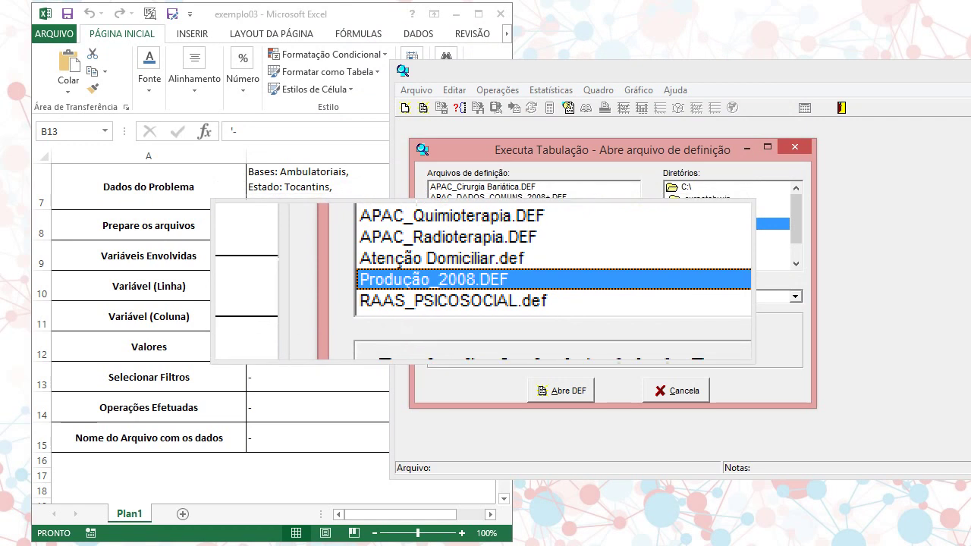
{"action": "left_click", "coordinate": [544, 381]}
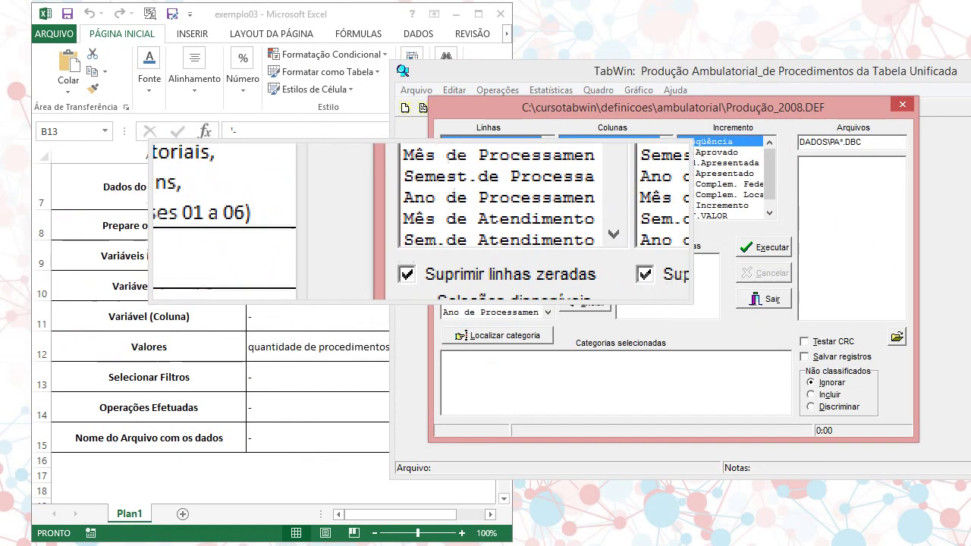
Step: Find "tipo prest" among the row variables to choose Tipo Prestador, and turn off the suppression of zeroed rows
{"action": "right_click", "coordinate": [488, 175]}
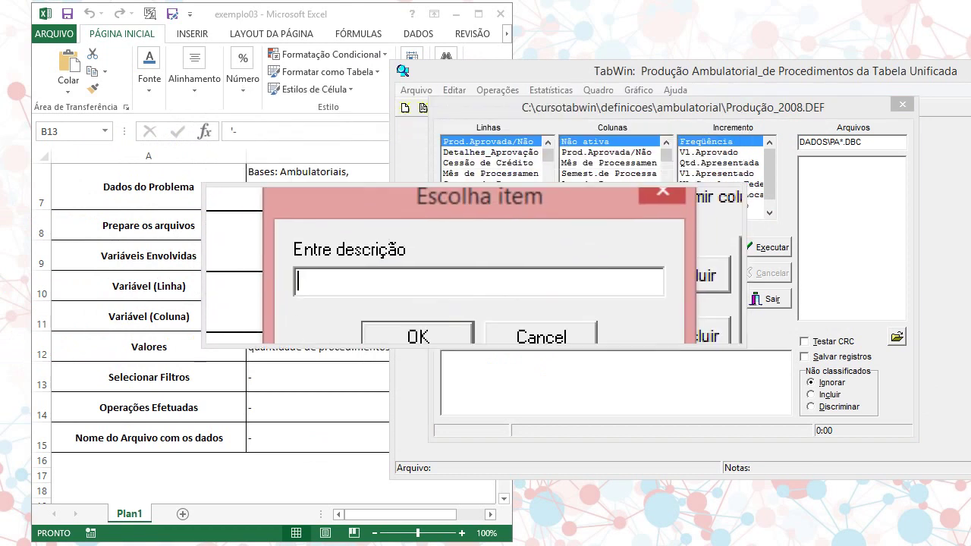
{"action": "type", "text": "tipo"}
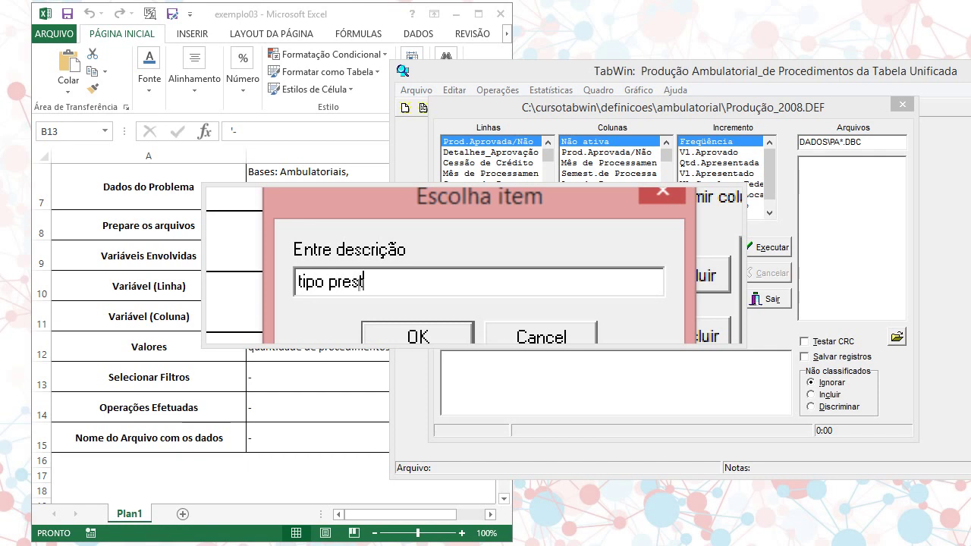
{"action": "type", "text": "prest"}
{"action": "key", "text": "Return"}
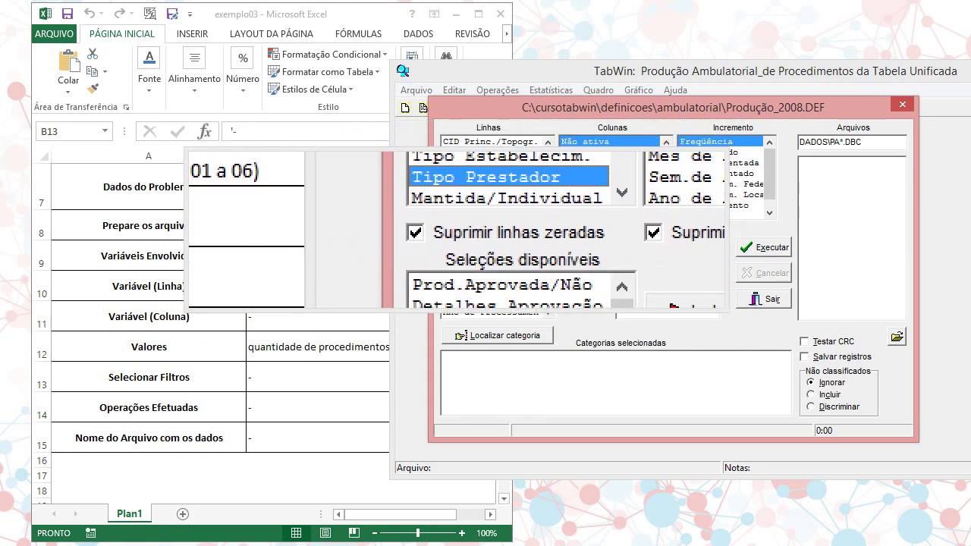
{"action": "left_click", "coordinate": [436, 230]}
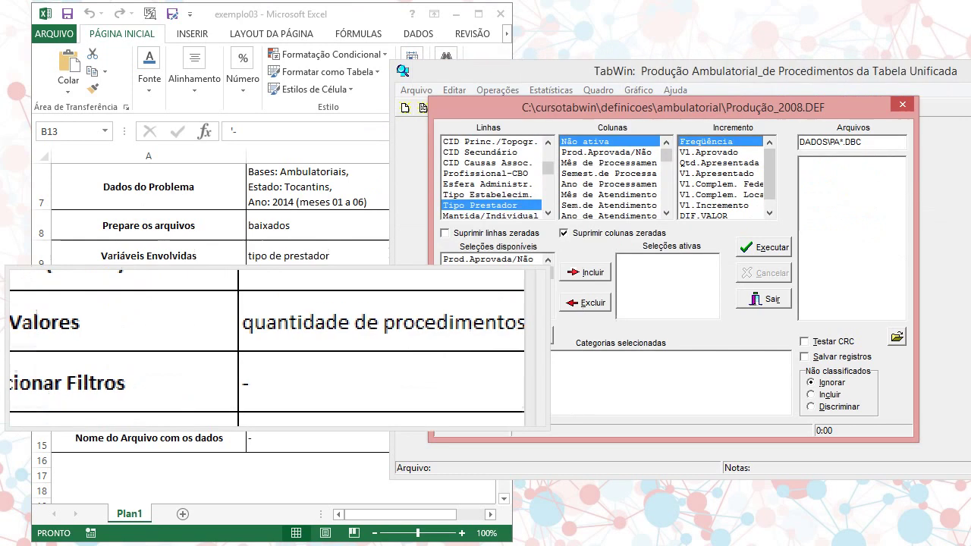
Step: Check the planned Valores entry in exemplo03, and set TabWin's data directory to C:\cursotabwin\dados\ambulatorial
{"action": "left_click", "coordinate": [273, 348]}
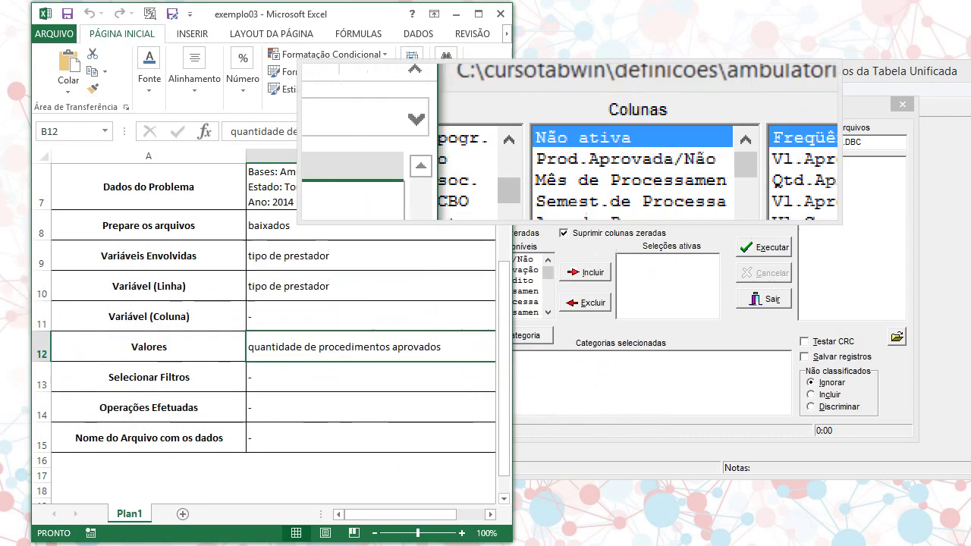
{"action": "left_click", "coordinate": [587, 111]}
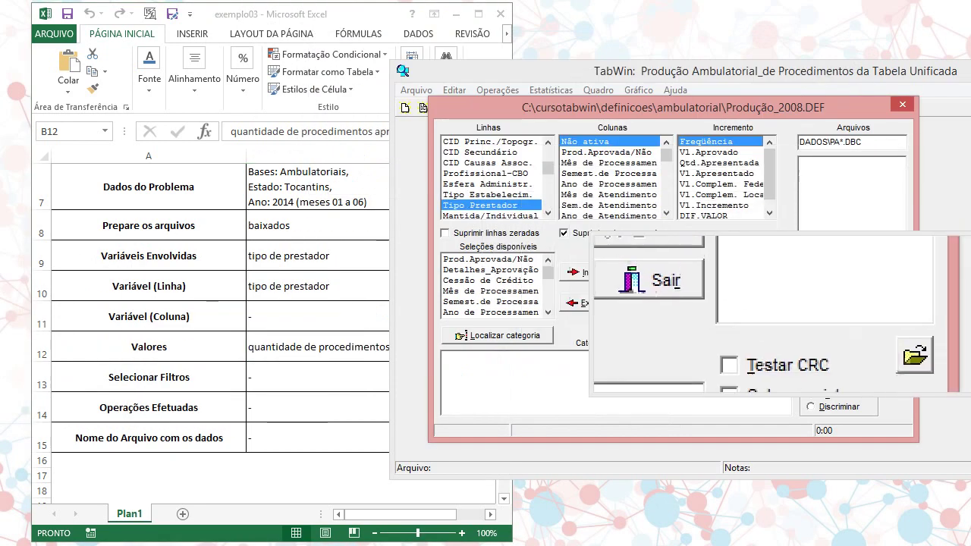
{"action": "left_click", "coordinate": [896, 336]}
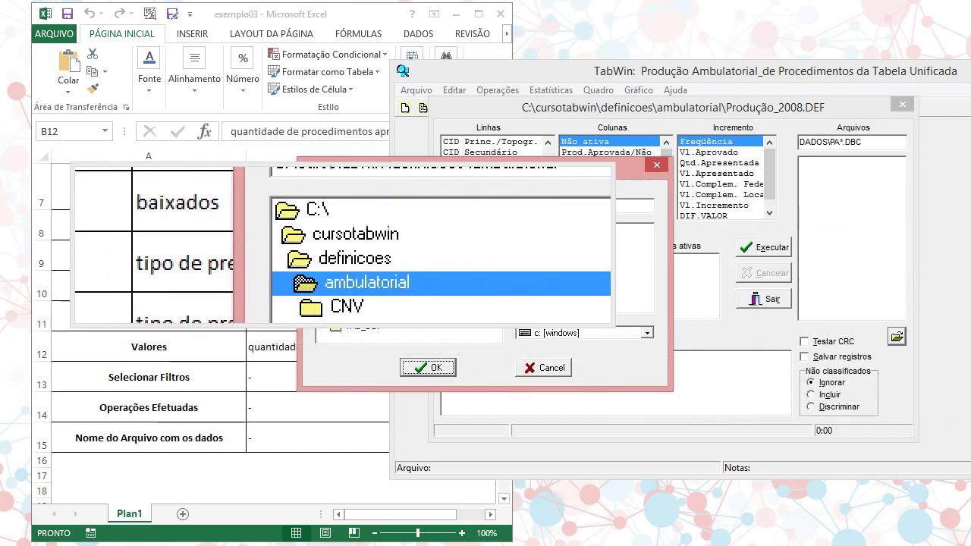
{"action": "double_click", "coordinate": [543, 238]}
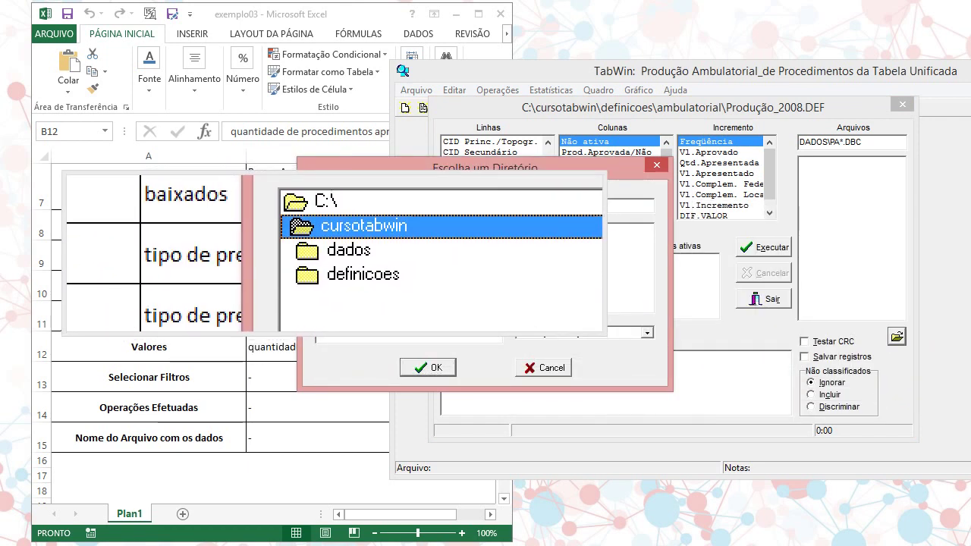
{"action": "double_click", "coordinate": [334, 252]}
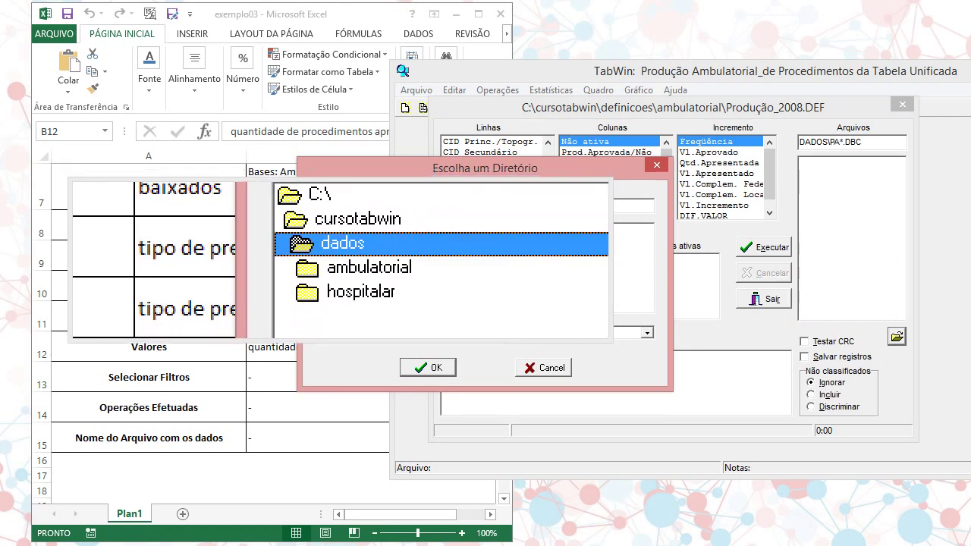
{"action": "double_click", "coordinate": [358, 265]}
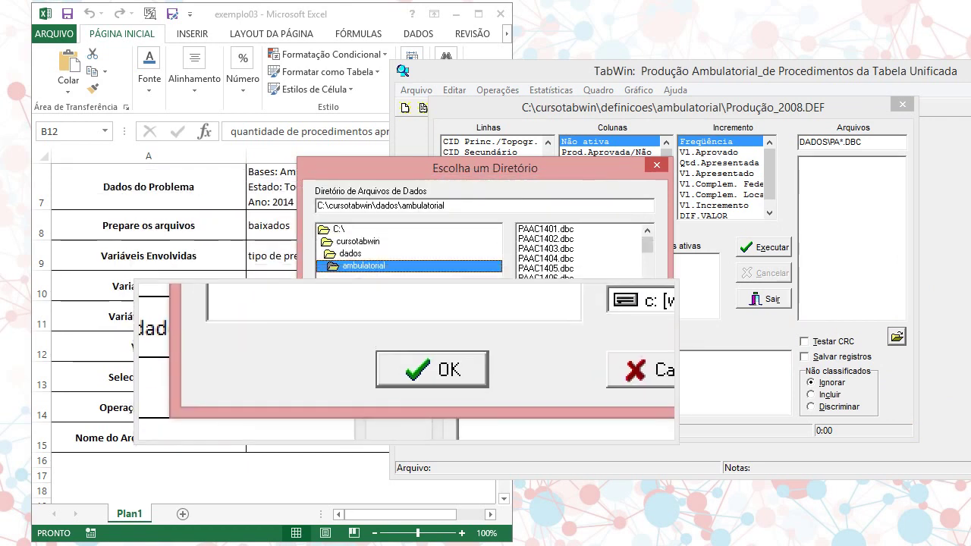
{"action": "left_click", "coordinate": [419, 359]}
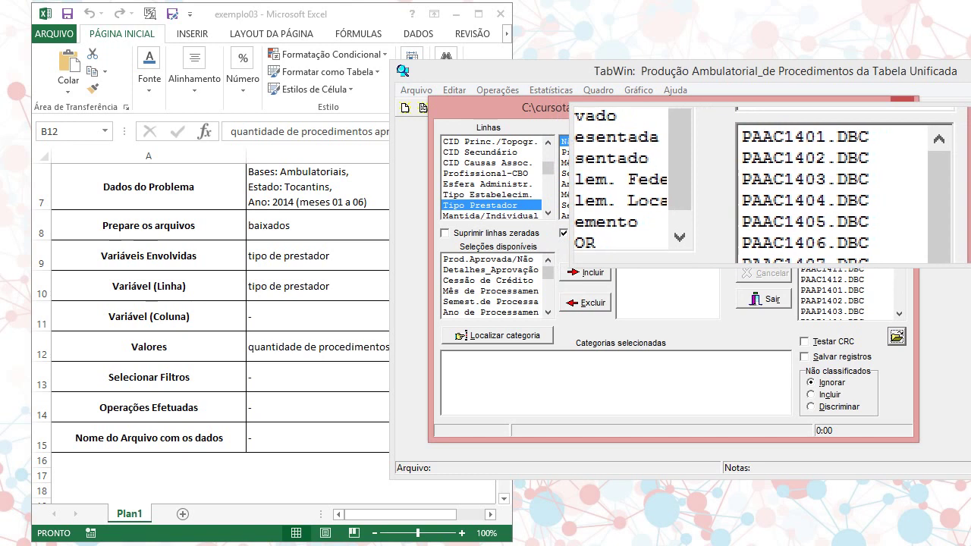
Step: Find "pato14" in the data file list and select the files PATO1401.DBC through PATO1406.DBC
{"action": "right_click", "coordinate": [833, 195]}
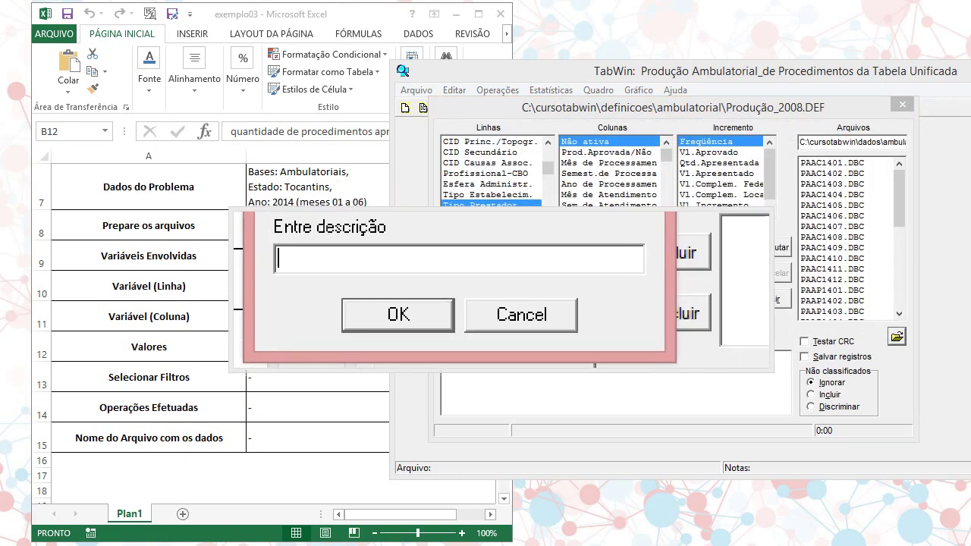
{"action": "type", "text": "pato"}
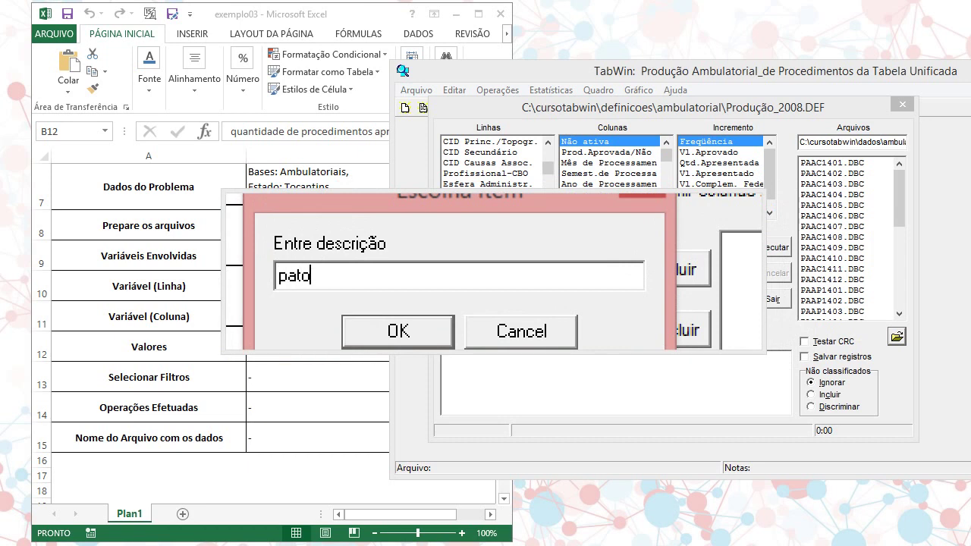
{"action": "type", "text": "14"}
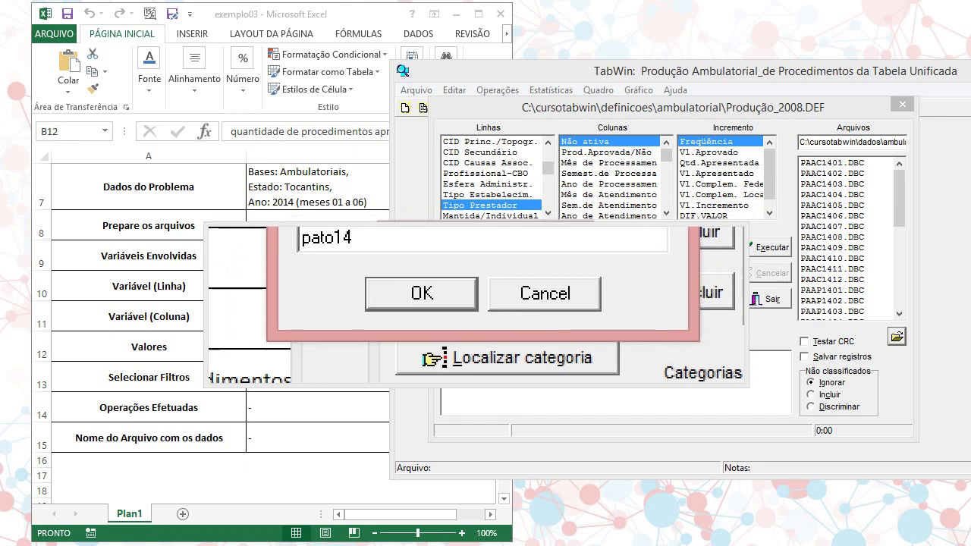
{"action": "key", "text": "Return"}
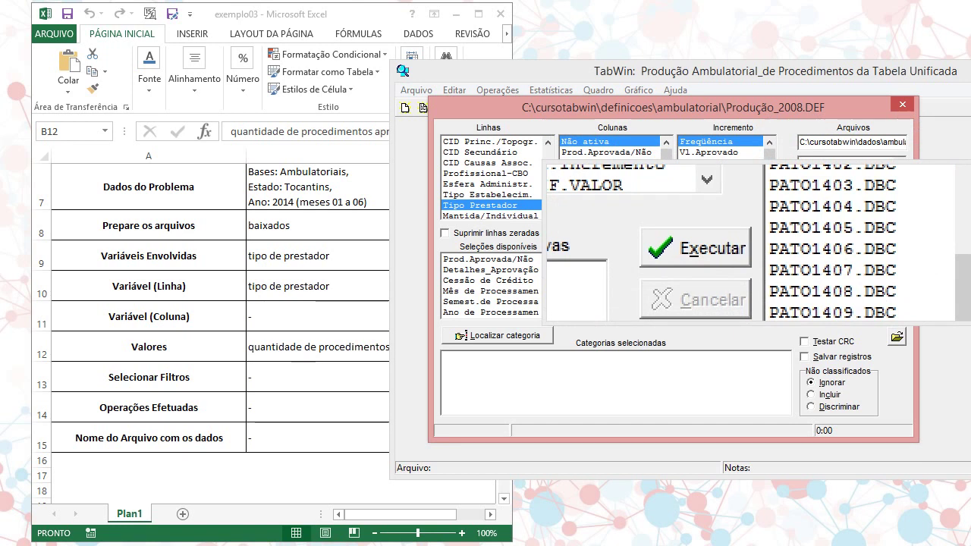
{"action": "left_click", "coordinate": [832, 244], "text": "shift"}
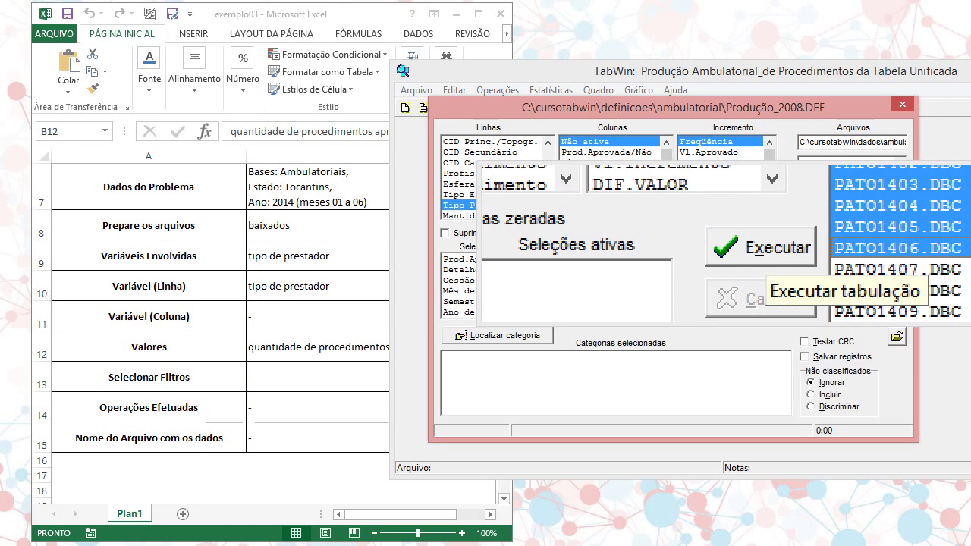
Step: Execute the Tipo Prestador by Freqüência tabulation, dismiss its log, and exit the program without saving the table
{"action": "left_click", "coordinate": [758, 246]}
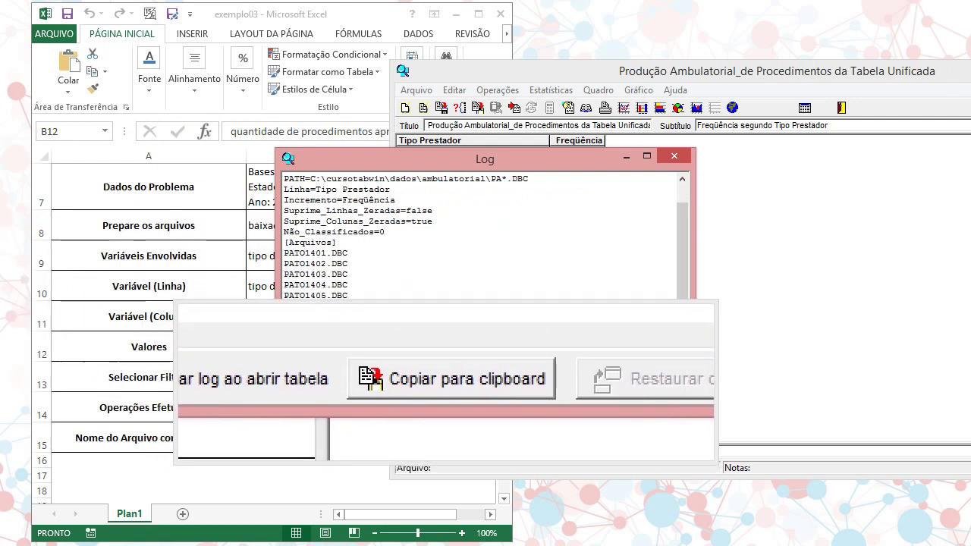
{"action": "left_click", "coordinate": [649, 378]}
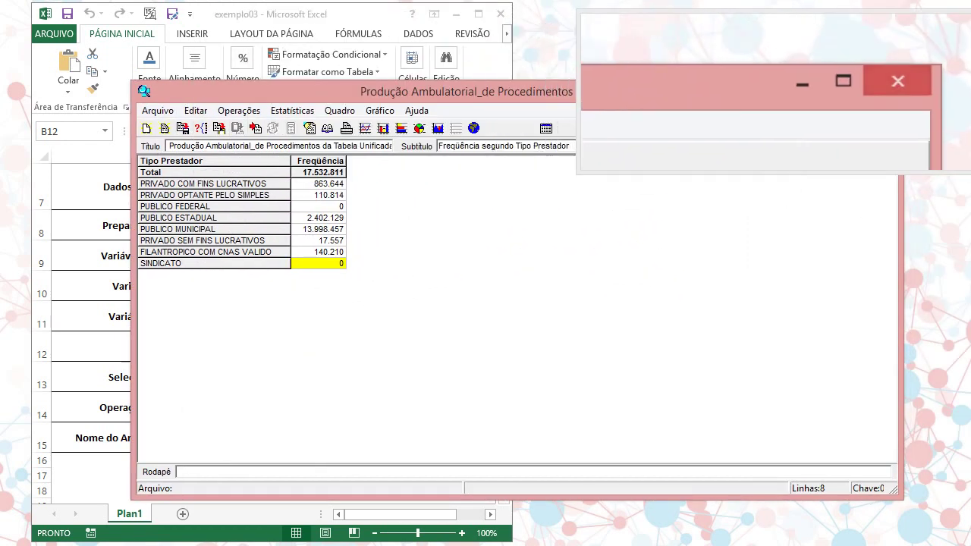
{"action": "left_click", "coordinate": [882, 87]}
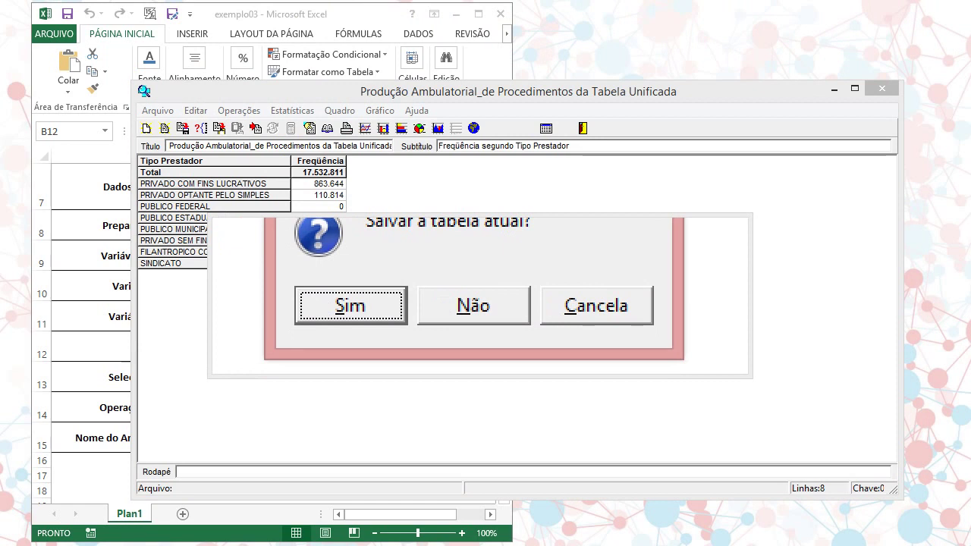
{"action": "key", "text": "n"}
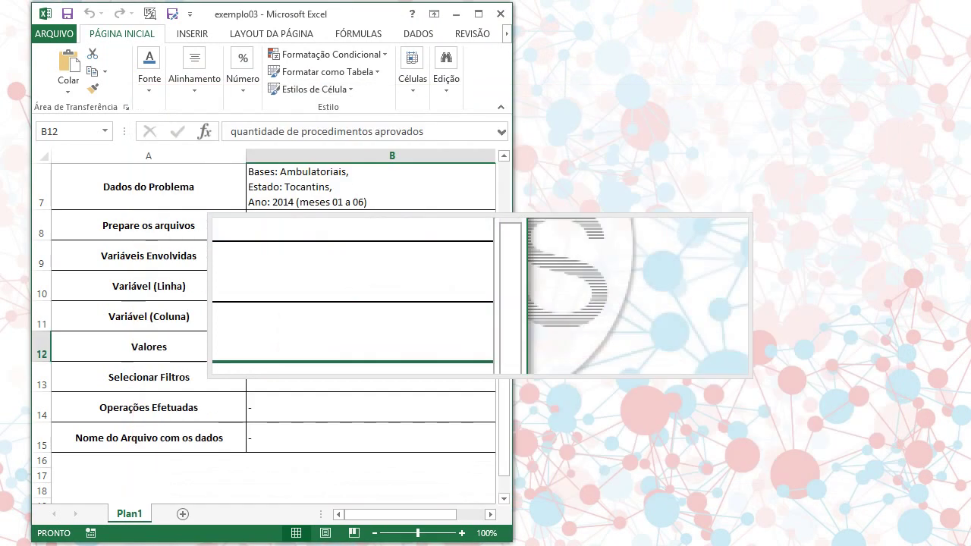